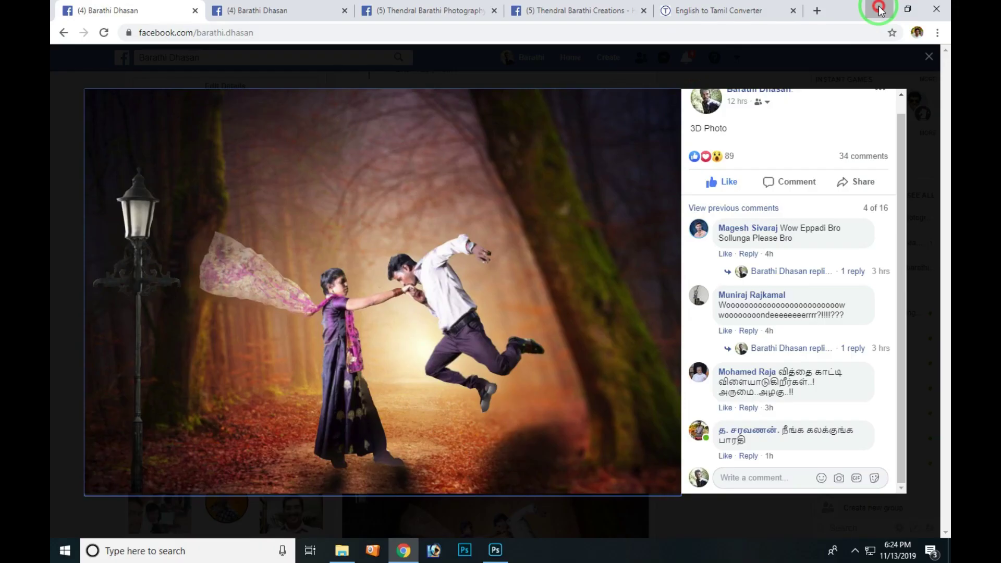
# Minimise the browser, preview the Sample photo in ACDSee Quick View and scroll to Sample_depth.
pyautogui.click(886, 8)
pyautogui.click(224, 297)
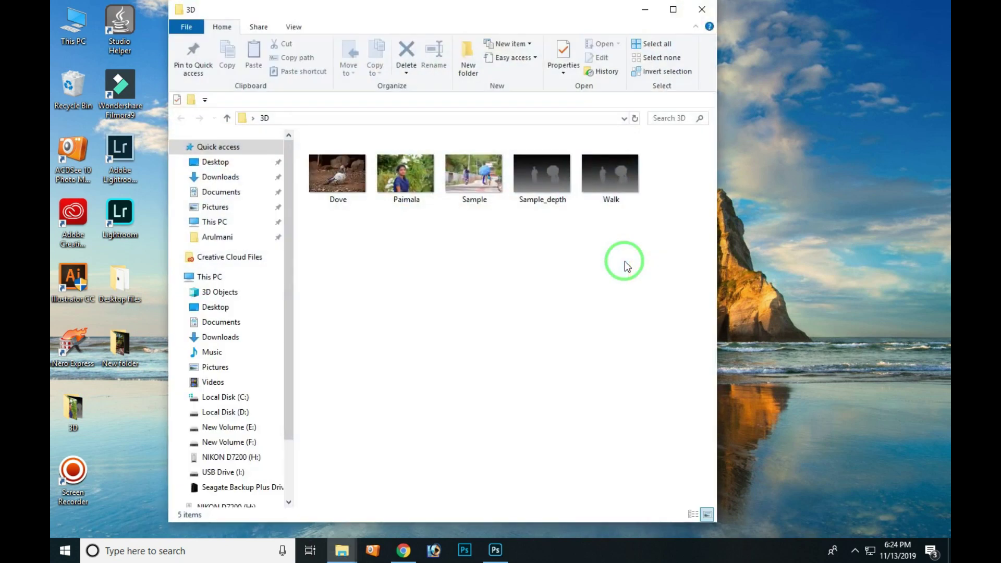
pyautogui.doubleClick(483, 177)
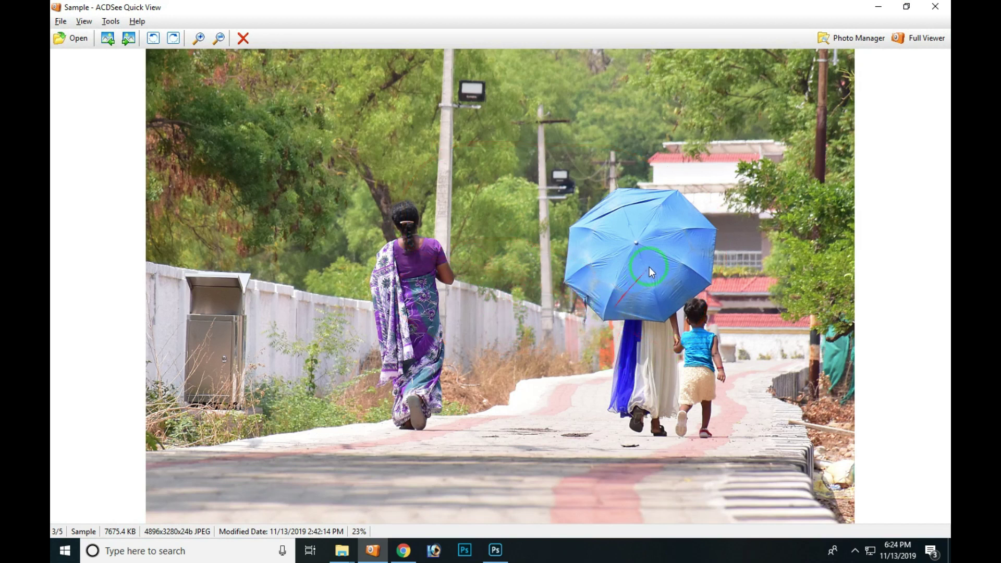
pyautogui.scroll(-1, 702, 190)
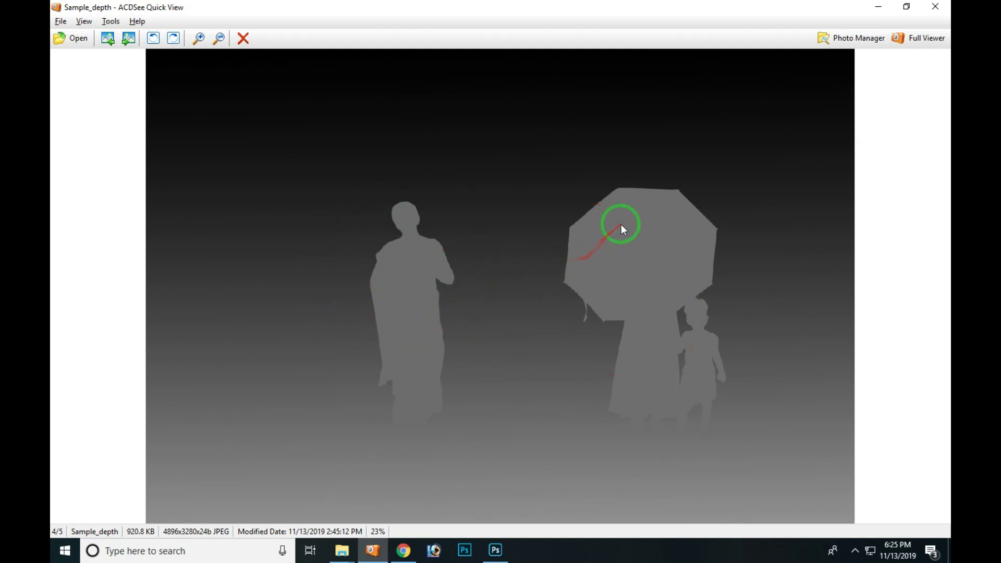
# Reopen the Sample preview, scroll through to the Sample_depth map again, then close the viewer.
pyautogui.click(936, 7)
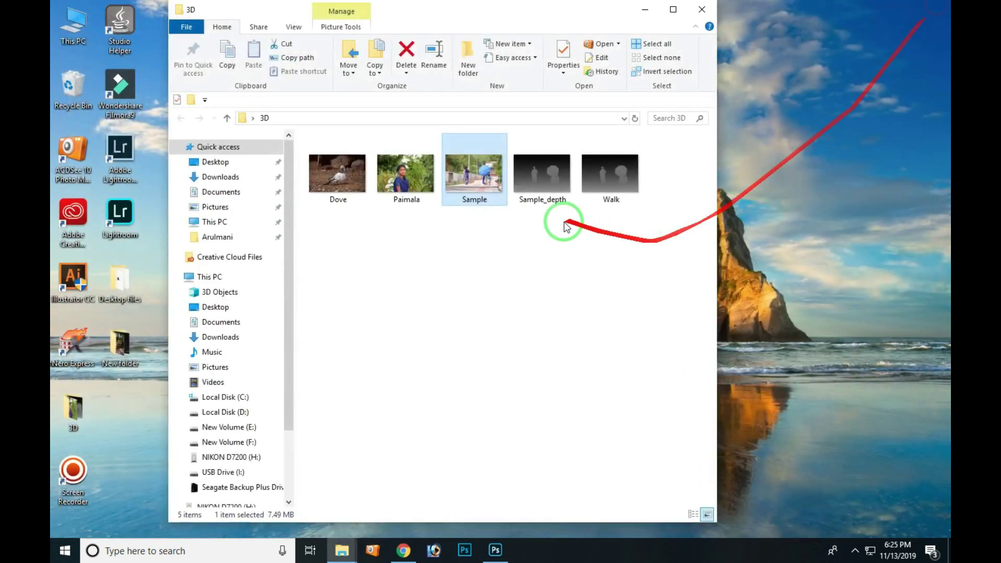
pyautogui.doubleClick(465, 176)
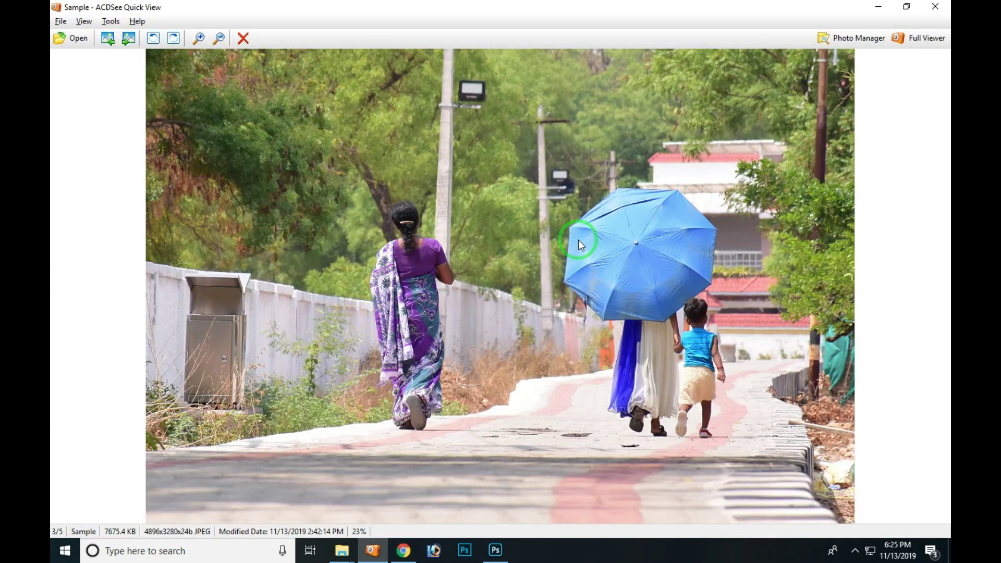
pyautogui.scroll(-1, 578, 240)
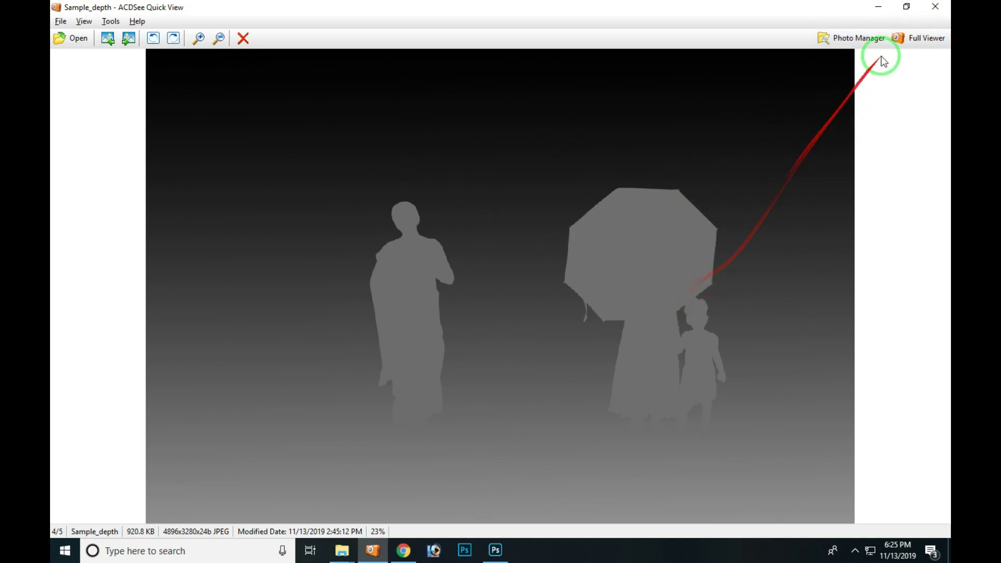
pyautogui.click(934, 6)
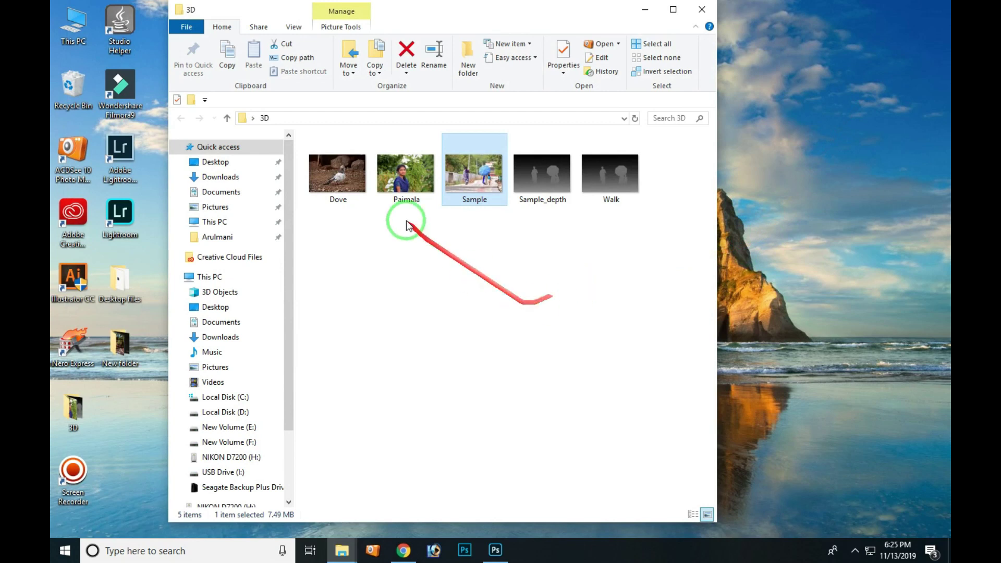
pyautogui.click(405, 552)
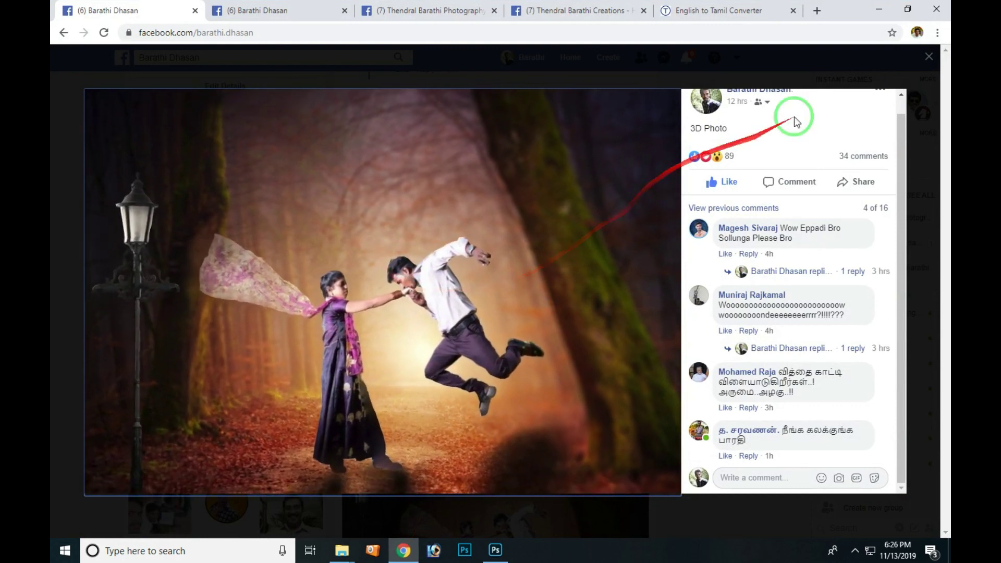
pyautogui.click(929, 58)
pyautogui.scroll(-3, 652, 256)
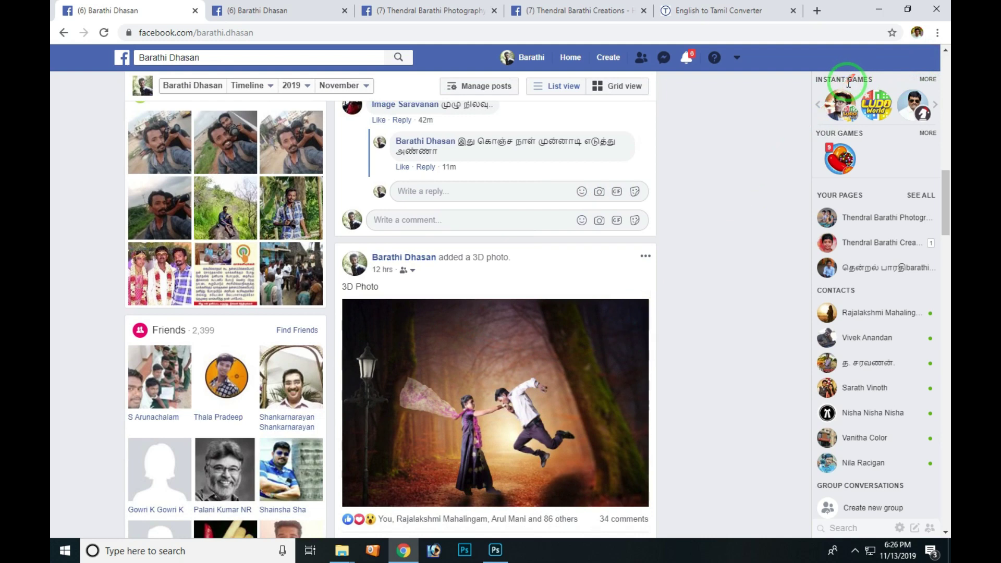
pyautogui.click(882, 10)
pyautogui.click(520, 314)
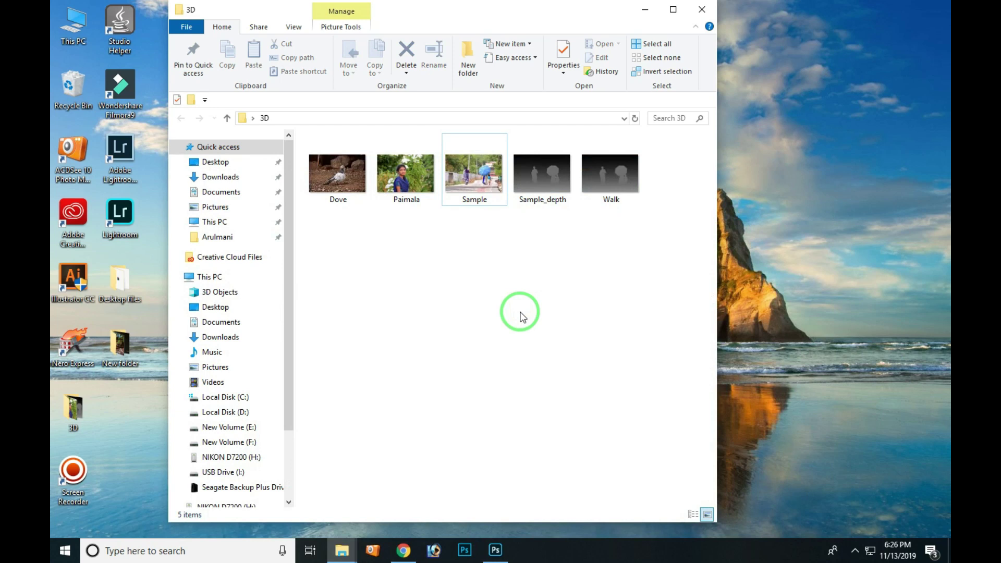
# Preview the Sample_depth map, checking the Facebook profile in between, then close the preview.
pyautogui.click(492, 322)
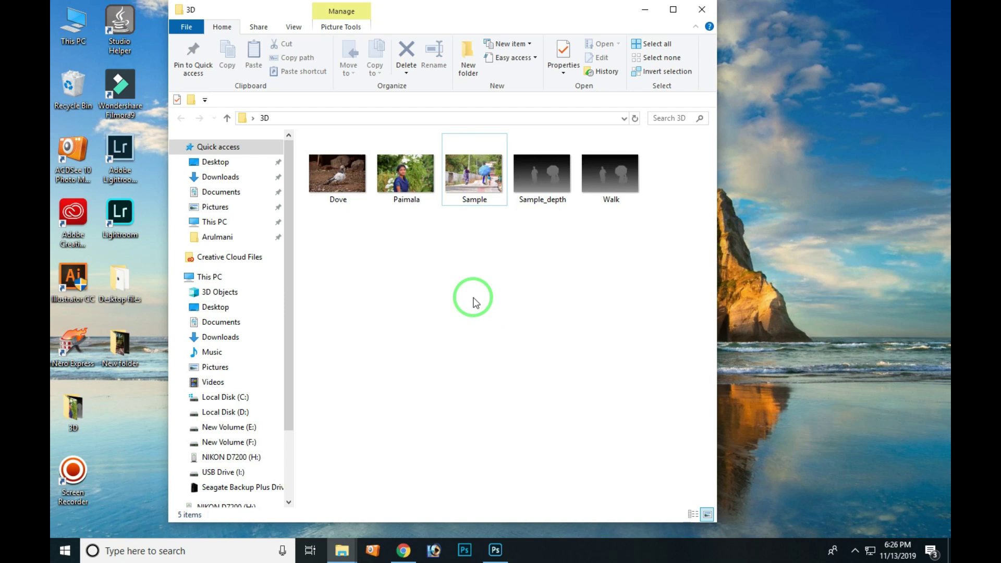
pyautogui.doubleClick(546, 177)
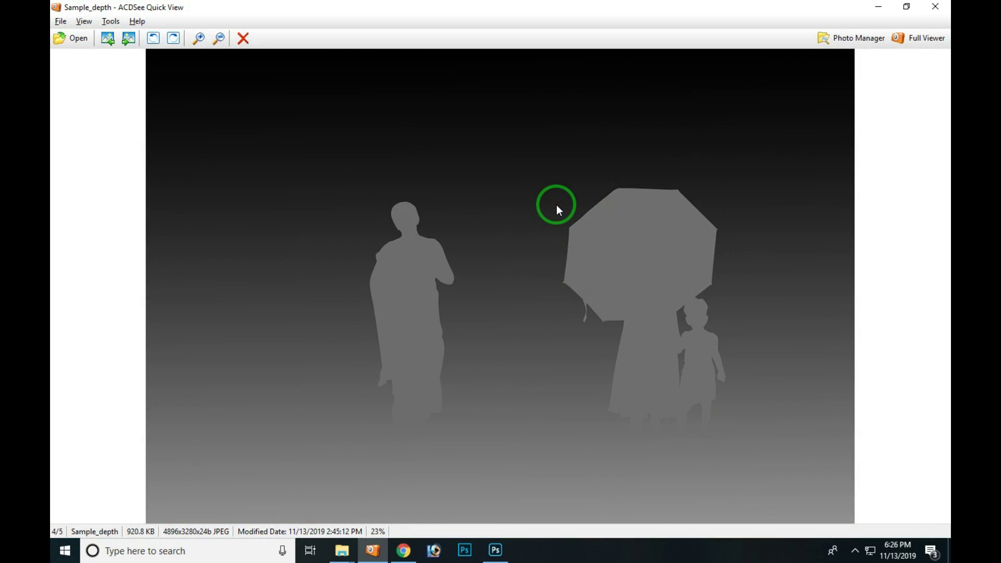
pyautogui.click(404, 551)
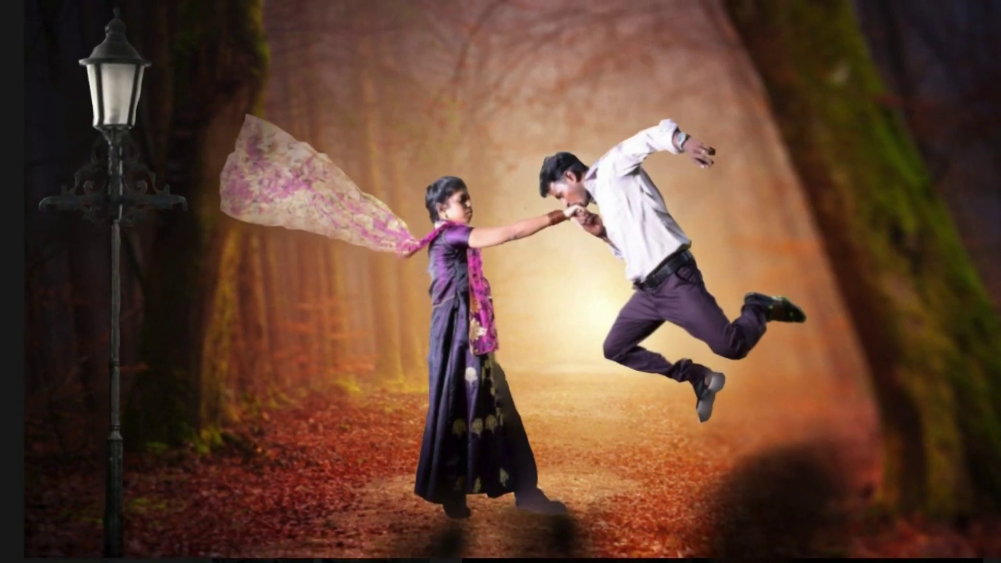
pyautogui.press('Escape')
pyautogui.click(878, 13)
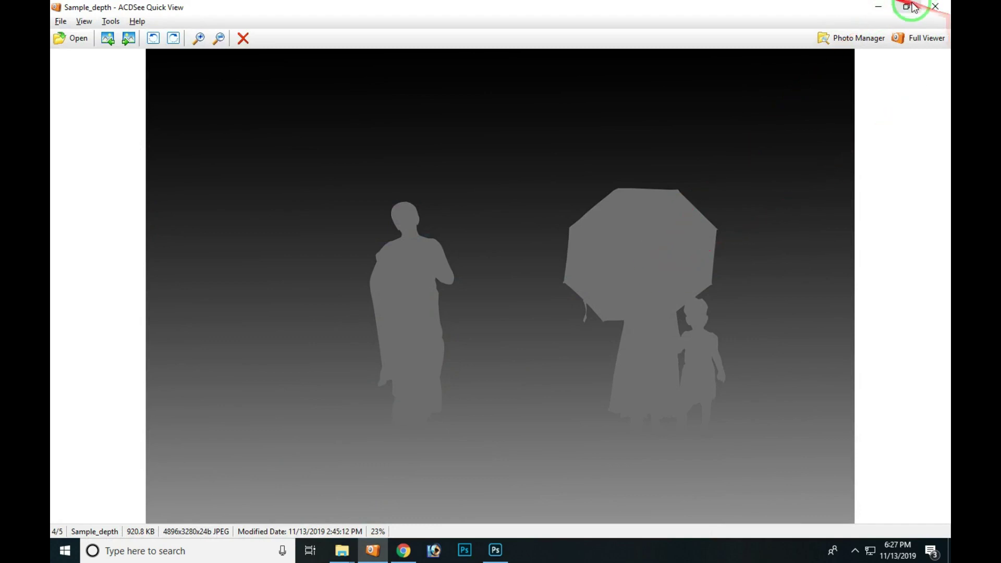
pyautogui.click(936, 6)
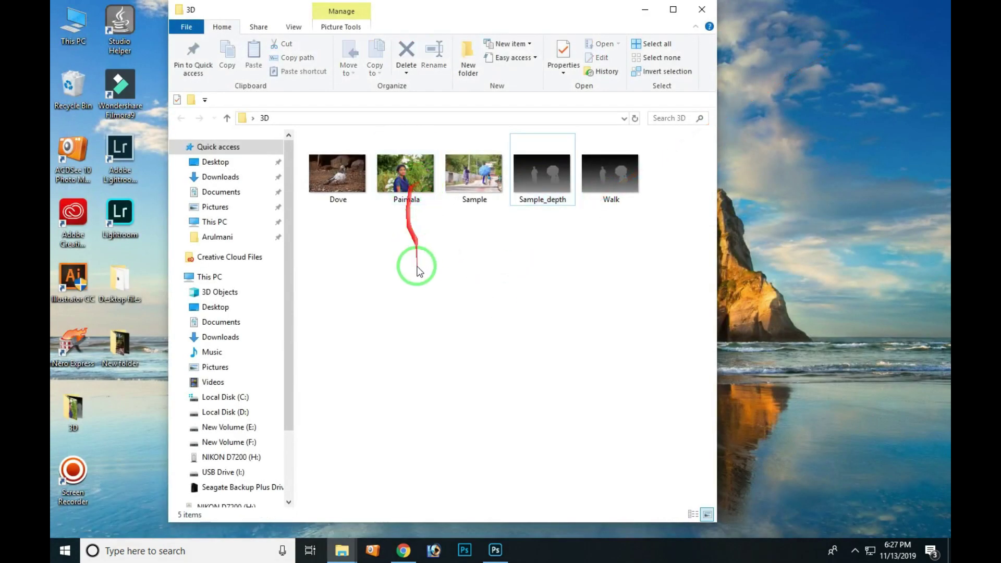
# Preview the Paimala portrait, then open the Paimala file in Photoshop.
pyautogui.doubleClick(412, 186)
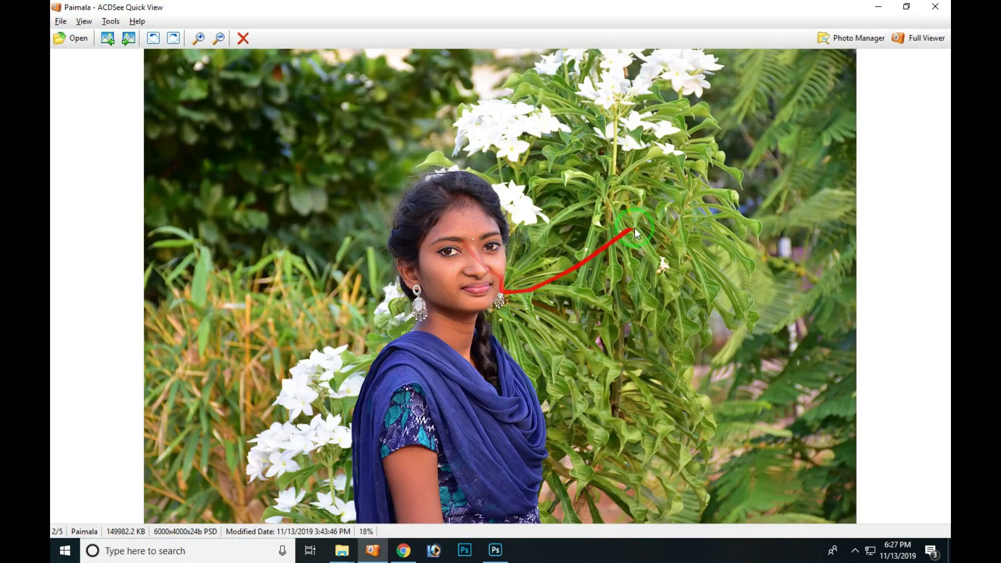
pyautogui.click(936, 6)
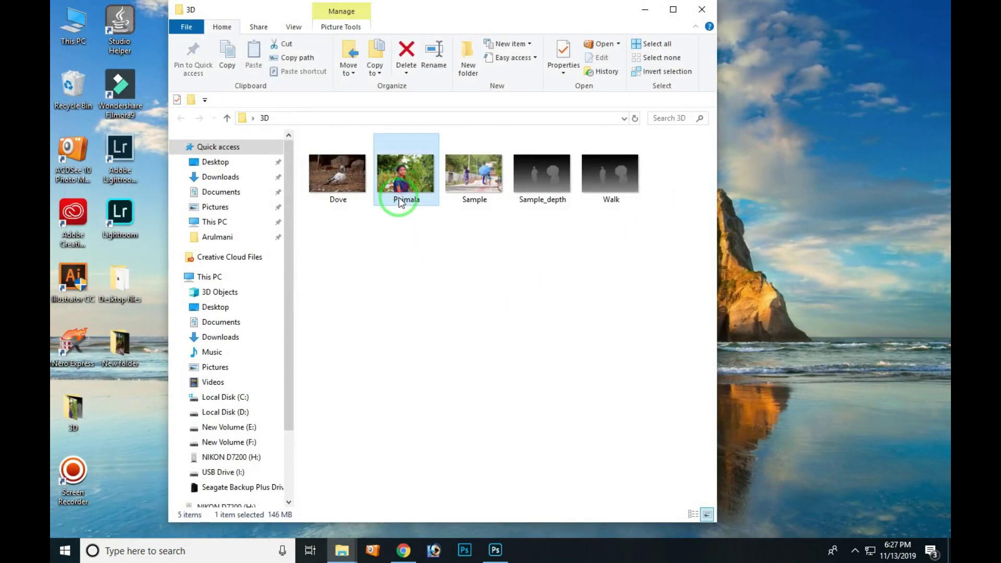
pyautogui.moveTo(400, 193); pyautogui.dragTo(482, 440)
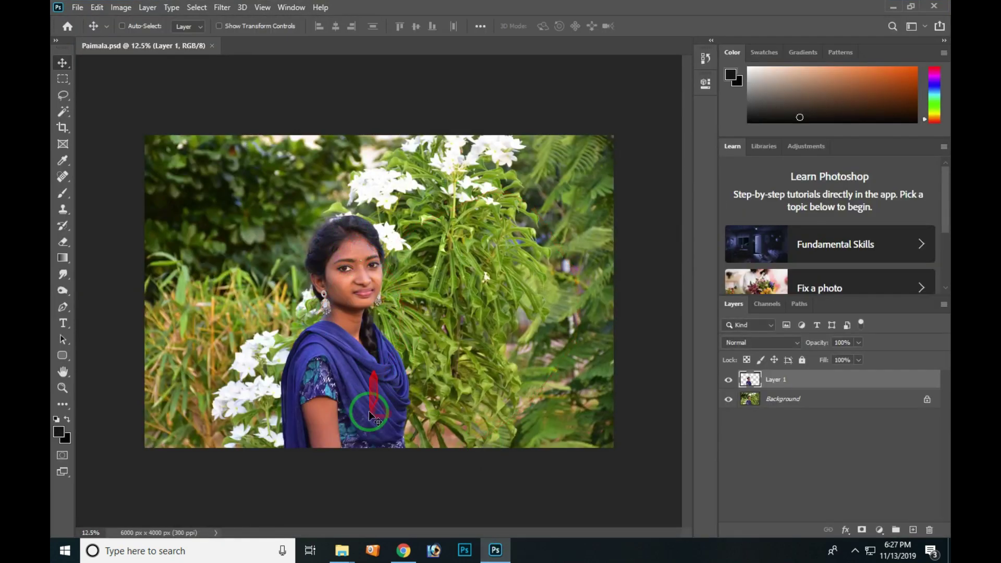
# Align the girl's copy layer over the original and load its outline as a selection.
pyautogui.moveTo(343, 401); pyautogui.dragTo(366, 351)
pyautogui.click(761, 386)
pyautogui.keyDown('ctrl'); pyautogui.click(755, 385); pyautogui.keyUp('ctrl')
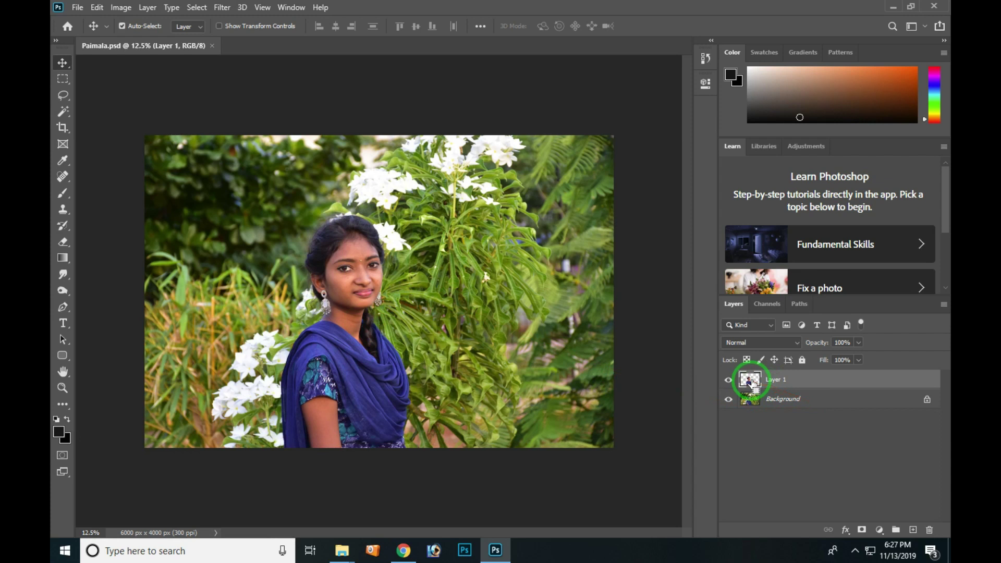
pyautogui.click(399, 324)
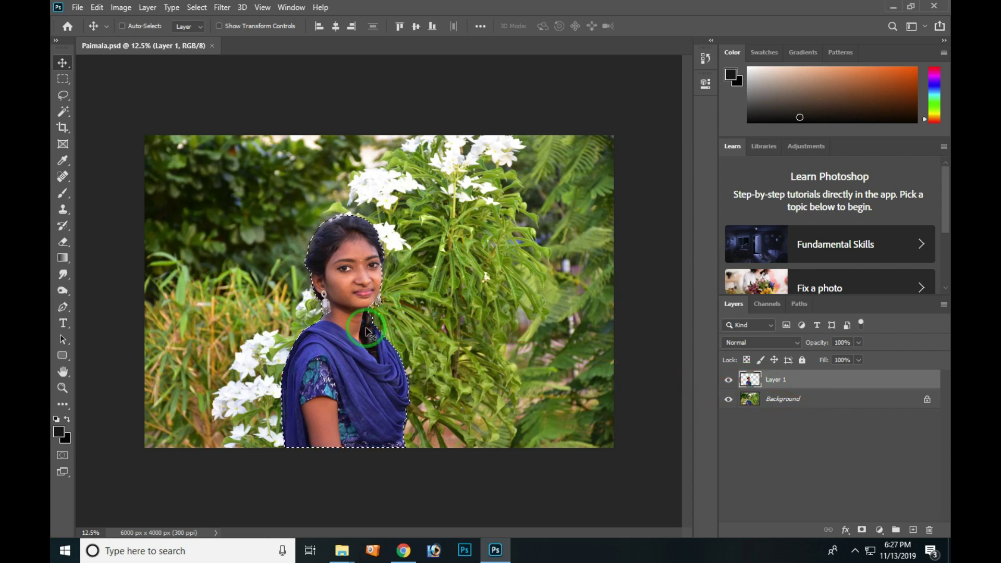
# Fill the girl's selection with white foreground colour, deselect, and begin renaming Layer 1.
pyautogui.click(58, 431)
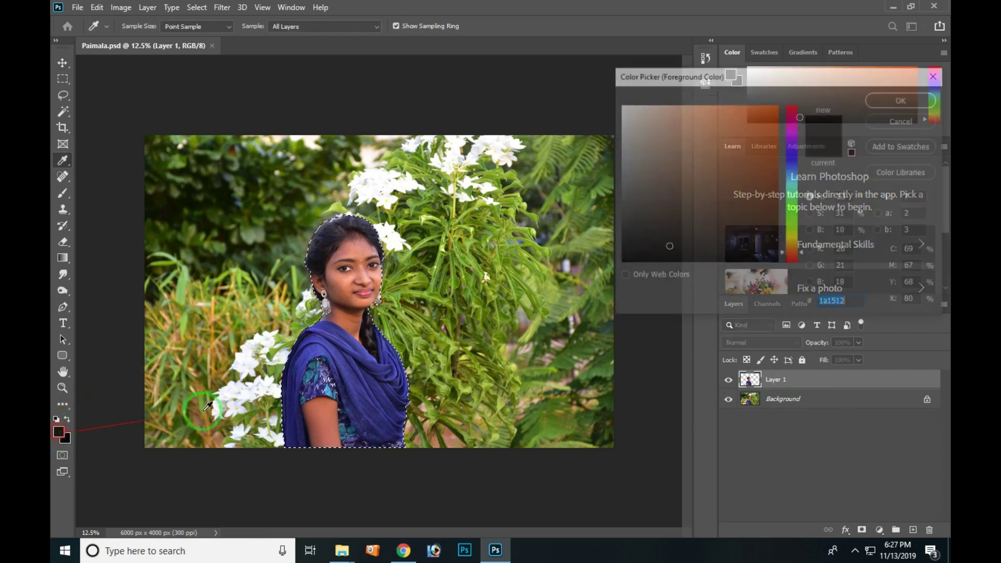
pyautogui.moveTo(725, 196); pyautogui.dragTo(586, 105)
pyautogui.press('Return')
pyautogui.hotkey('alt', 'BackSpace')
pyautogui.hotkey('ctrl', 'd')
pyautogui.doubleClick(777, 380)
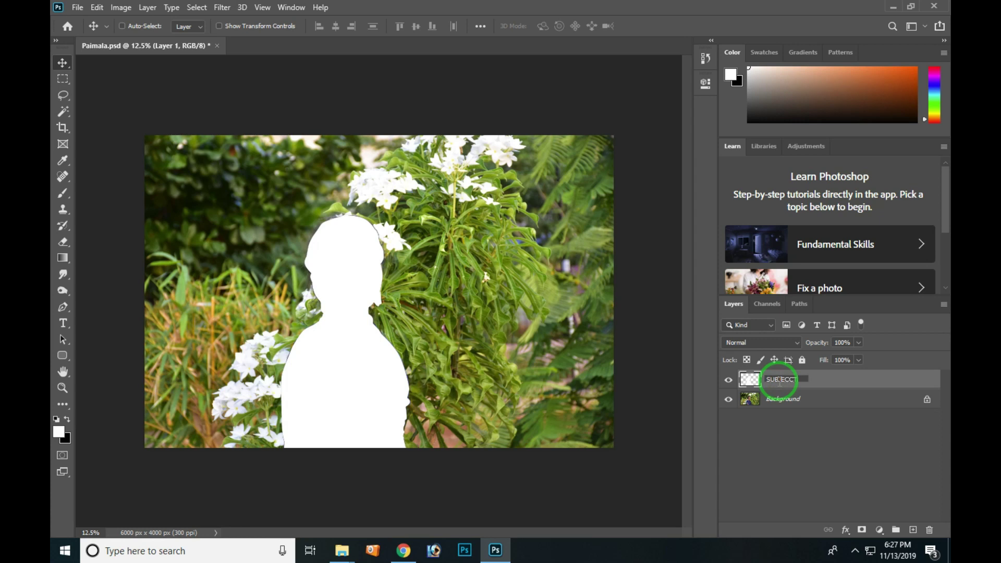
# Name the layer SUBJECCT and test-move the silhouette, undoing the shift.
pyautogui.press('Return')
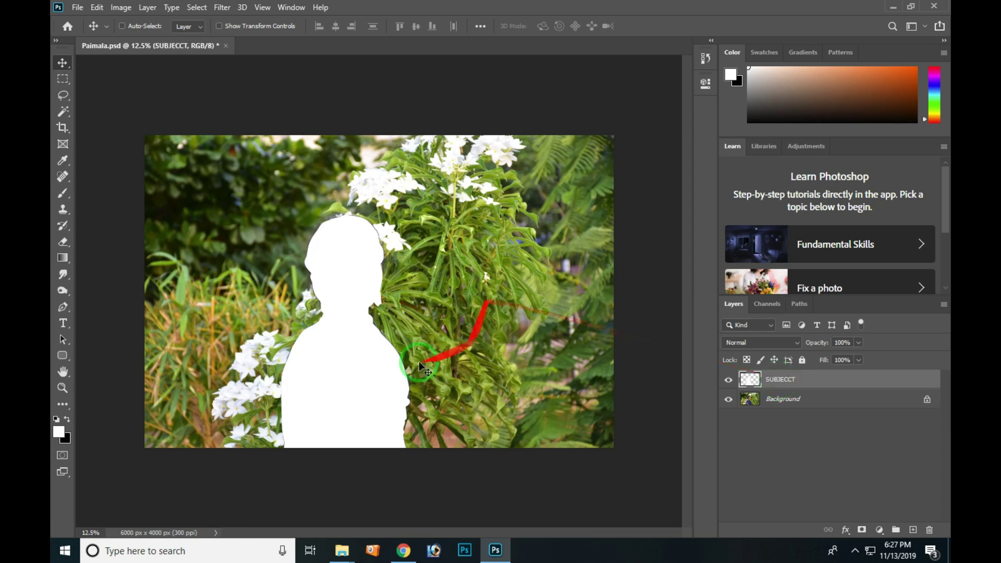
pyautogui.moveTo(375, 347)
pyautogui.mouseDown()
pyautogui.moveTo(425, 296)
pyautogui.moveTo(387, 347)
pyautogui.mouseUp()
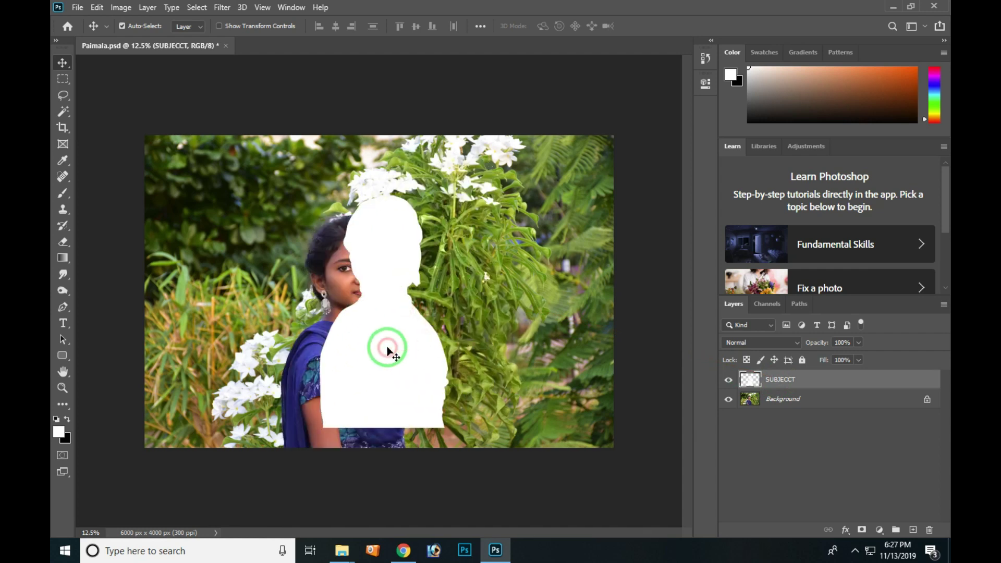
pyautogui.hotkey('ctrl', 'z')
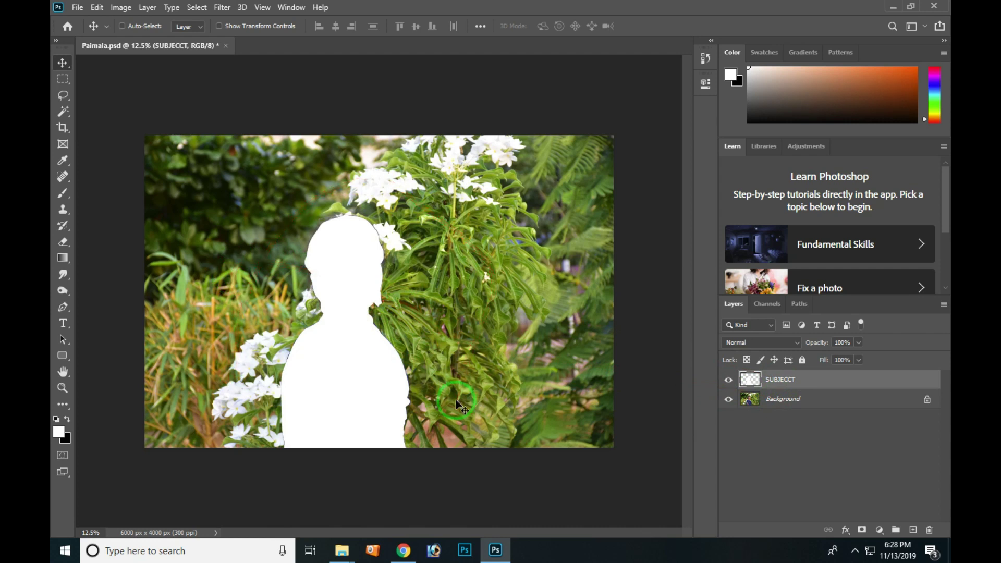
# Toggle SUBJECCT's visibility to check its fit over the girl, then select the Background layer.
pyautogui.click(728, 380)
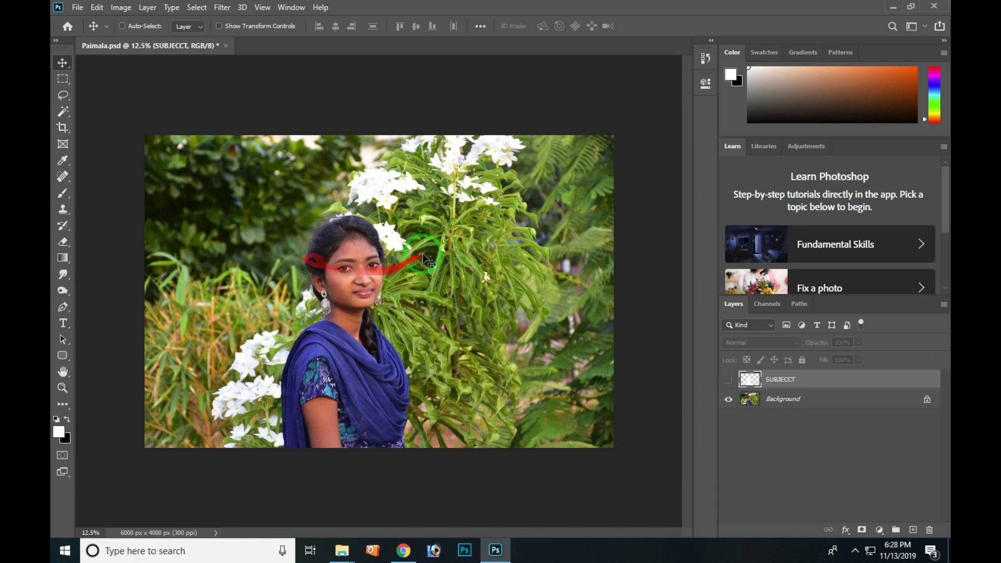
pyautogui.click(729, 380)
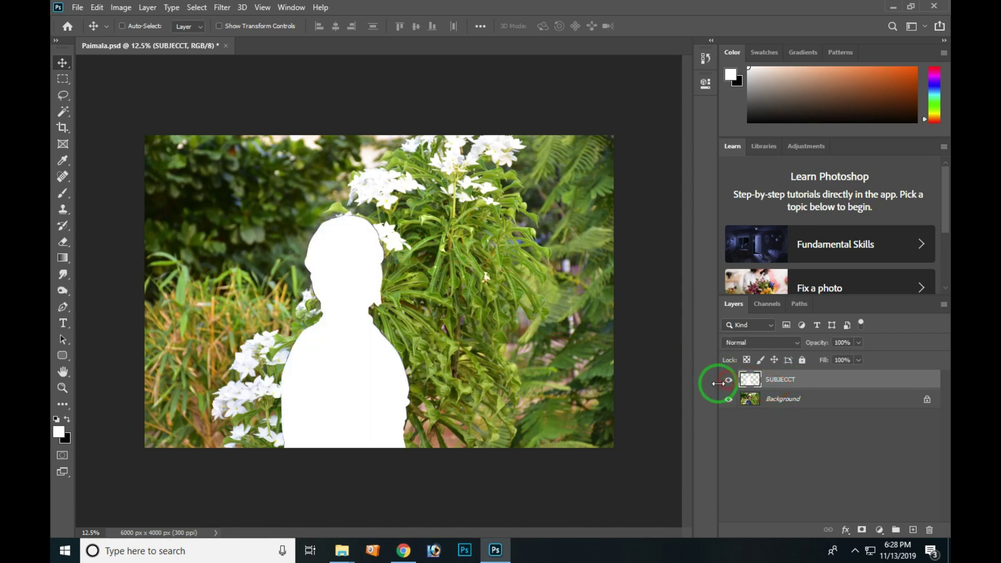
pyautogui.click(357, 358)
pyautogui.moveTo(356, 357)
pyautogui.mouseDown()
pyautogui.moveTo(444, 357)
pyautogui.moveTo(357, 357)
pyautogui.mouseUp()
pyautogui.click(814, 400)
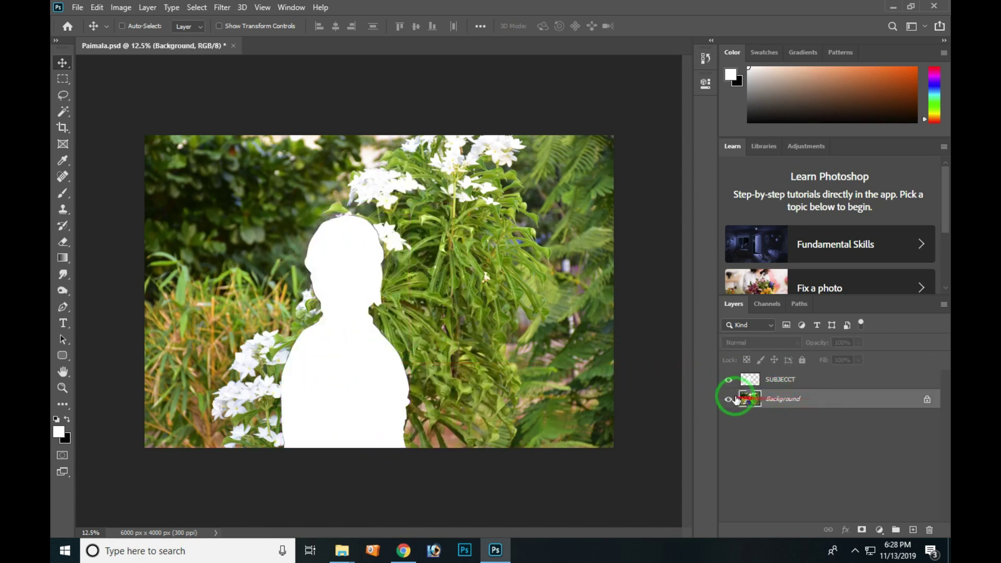
# Add a new empty layer above Background and name it BACKROPUND.
pyautogui.hotkey('ctrl', 'shift', 'n')
pyautogui.press('Return')
pyautogui.doubleClick(782, 399)
pyautogui.write('BACKROPUND')
pyautogui.click(785, 400)
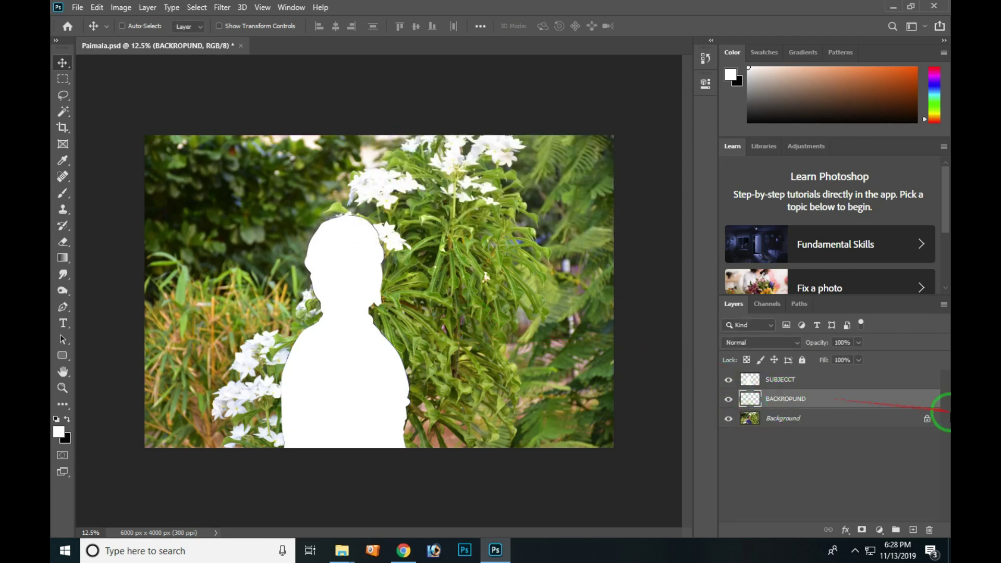
# Rename the layer to BACKRORUND and fill it with solid black.
pyautogui.doubleClick(794, 399)
pyautogui.click(797, 401)
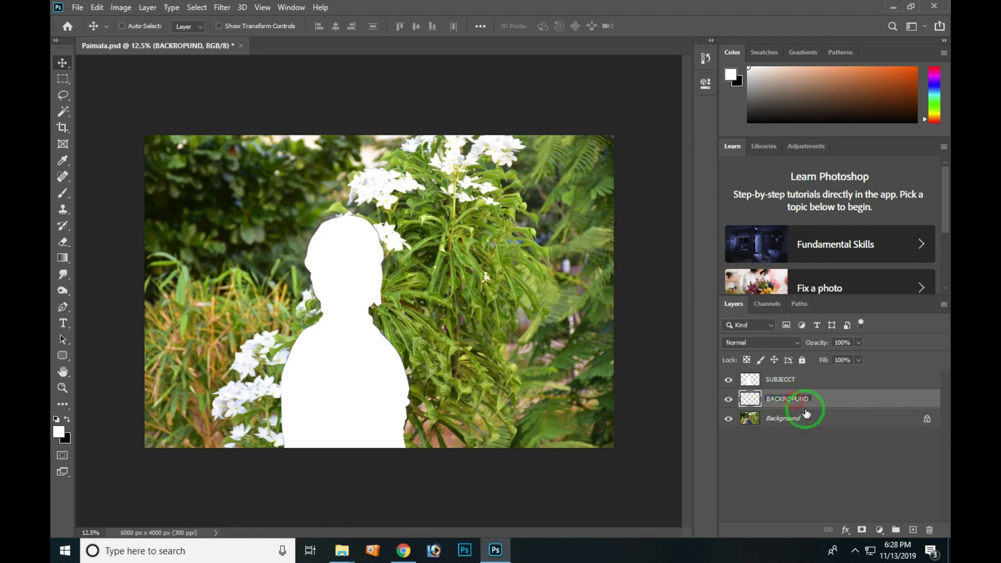
pyautogui.press('Return')
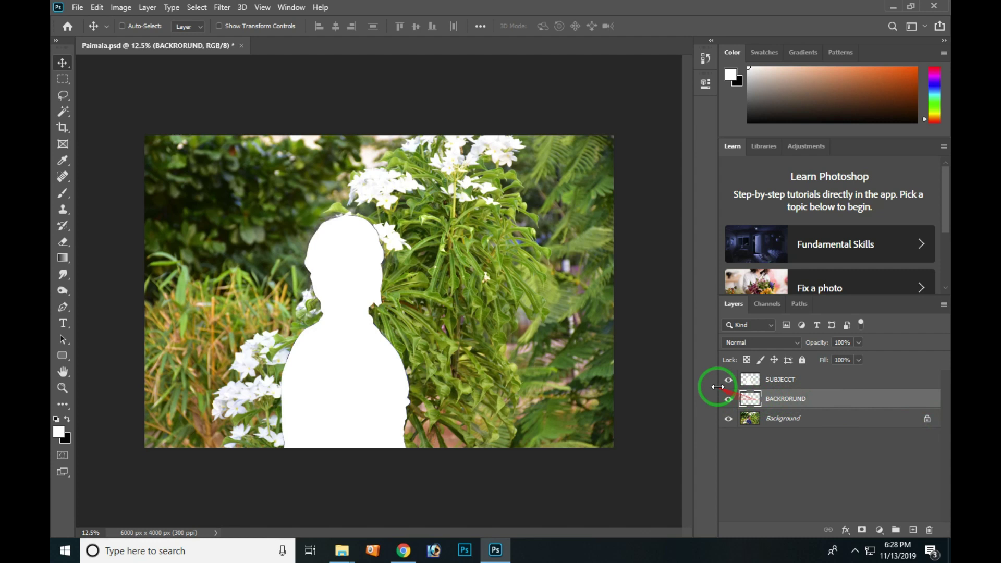
pyautogui.hotkey('ctrl', 'BackSpace')
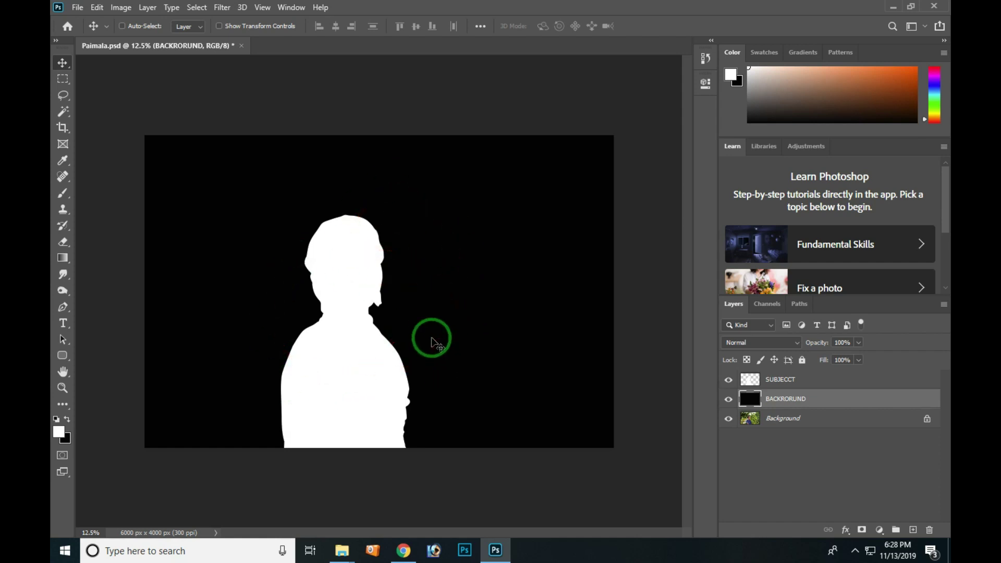
pyautogui.click(775, 380)
# Group SUBJECCT and BACKRORUND with Ctrl+G, name the group DEPTH, and toggle it to check.
pyautogui.keyDown('shift'); pyautogui.click(779, 405); pyautogui.keyUp('shift')
pyautogui.hotkey('ctrl', 'g')
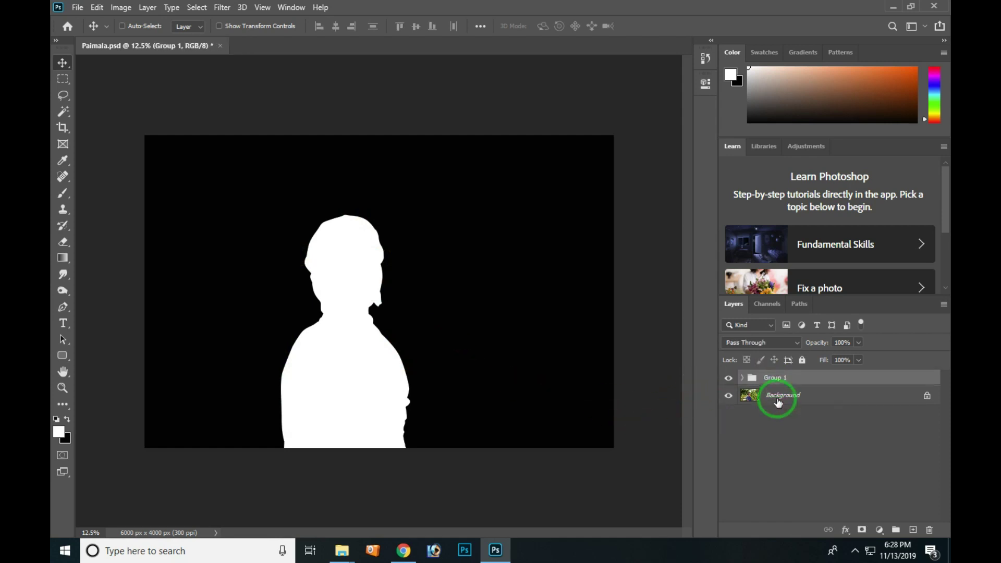
pyautogui.doubleClick(775, 377)
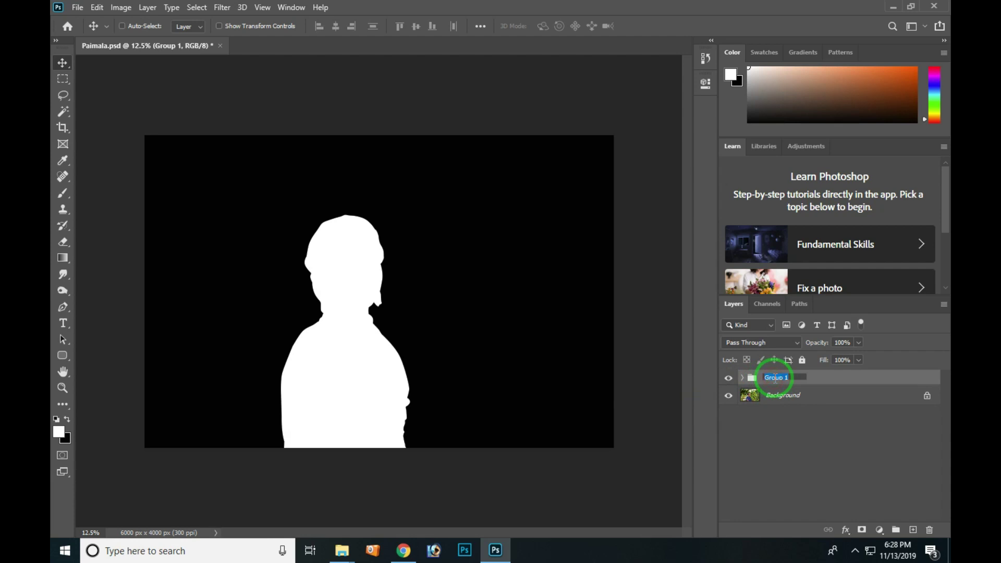
pyautogui.press('Return')
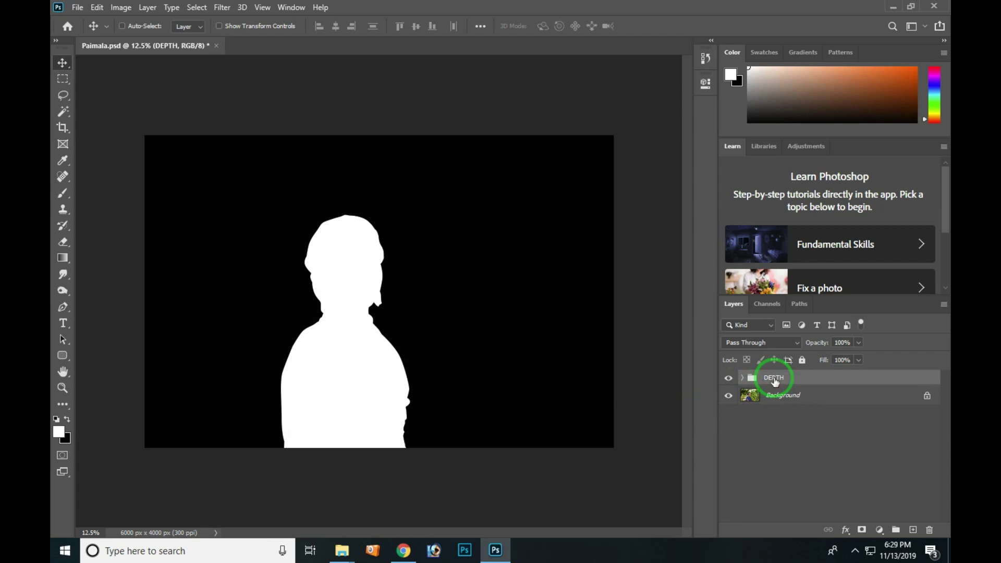
pyautogui.click(729, 378)
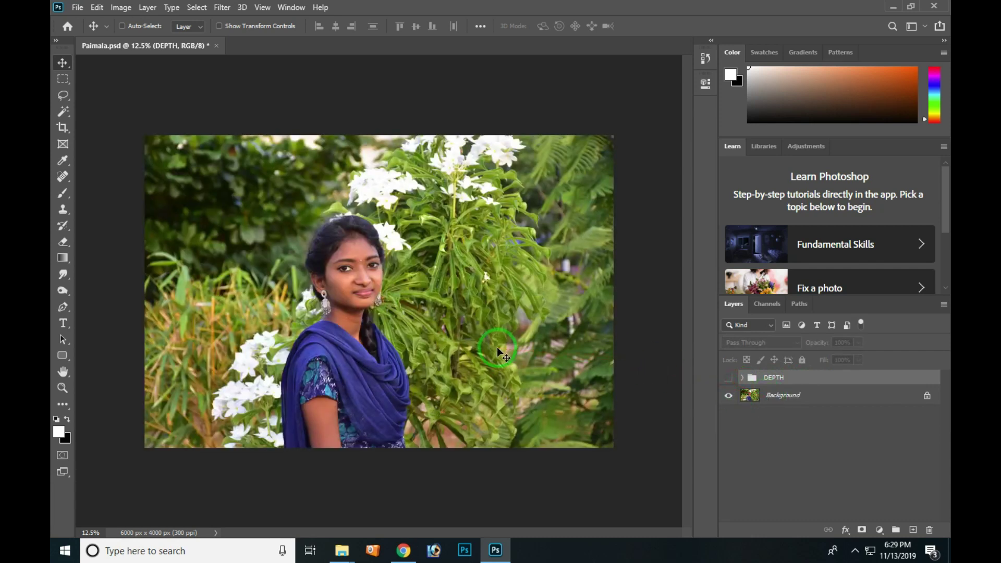
pyautogui.click(729, 379)
pyautogui.click(729, 379)
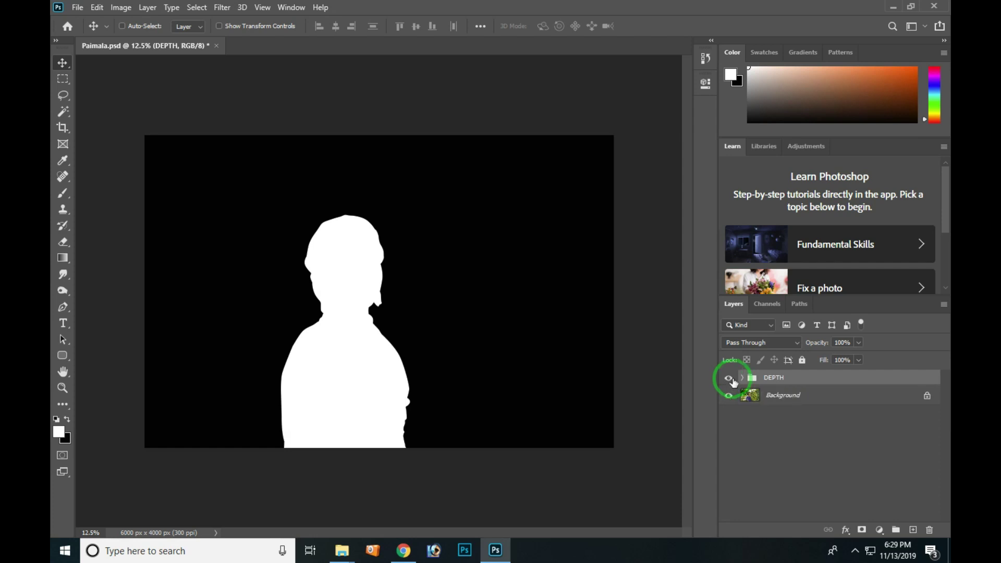
# Hide the DEPTH group to show the colour photo and start a Save As to the Desktop.
pyautogui.moveTo(734, 382); pyautogui.dragTo(792, 360)
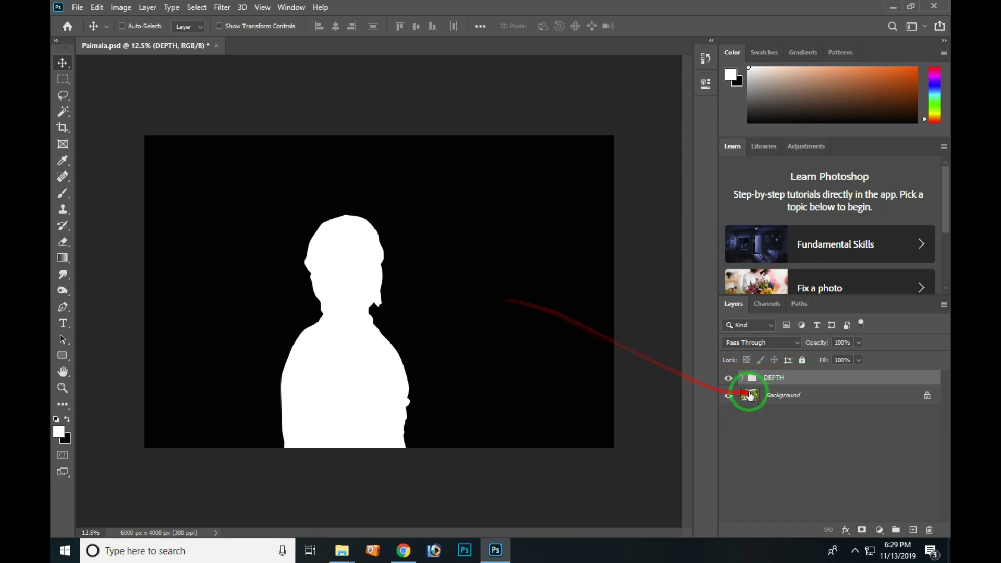
pyautogui.click(729, 379)
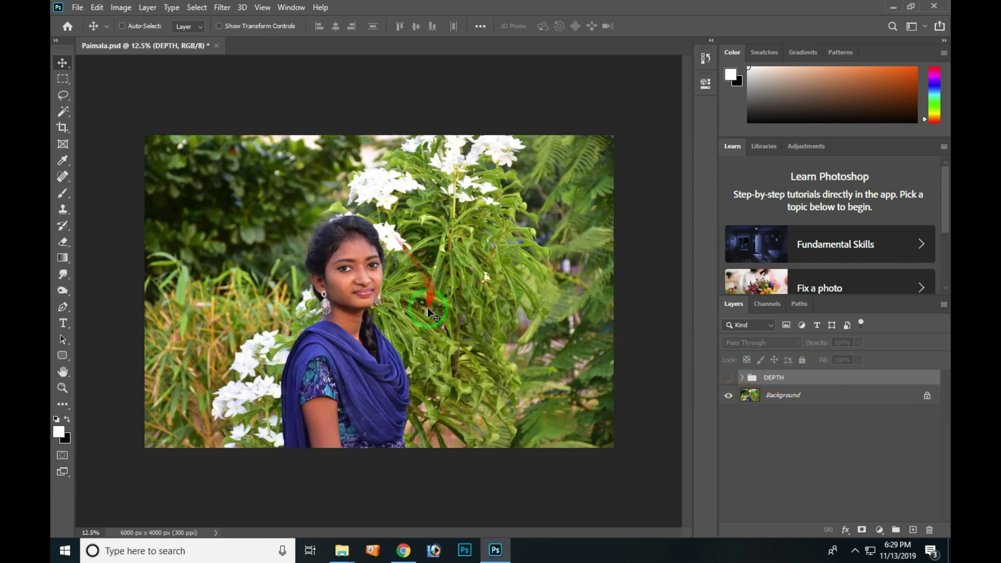
pyautogui.hotkey('ctrl', 's')
pyautogui.click(560, 385)
pyautogui.click(102, 95)
# Save the colour photo to the Desktop as a quality-12 JPEG named '3D Photo'.
pyautogui.click(241, 402)
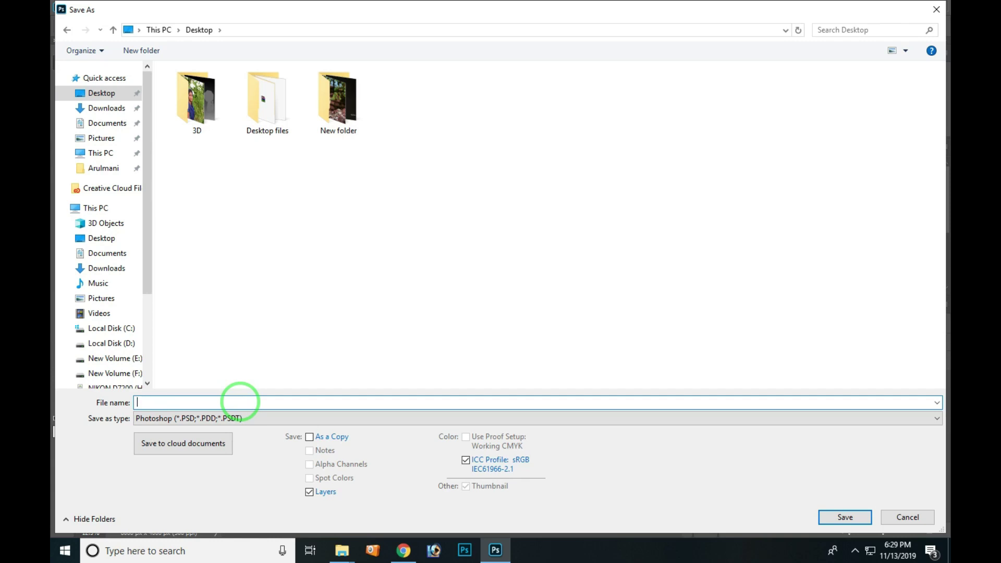
pyautogui.write('3')
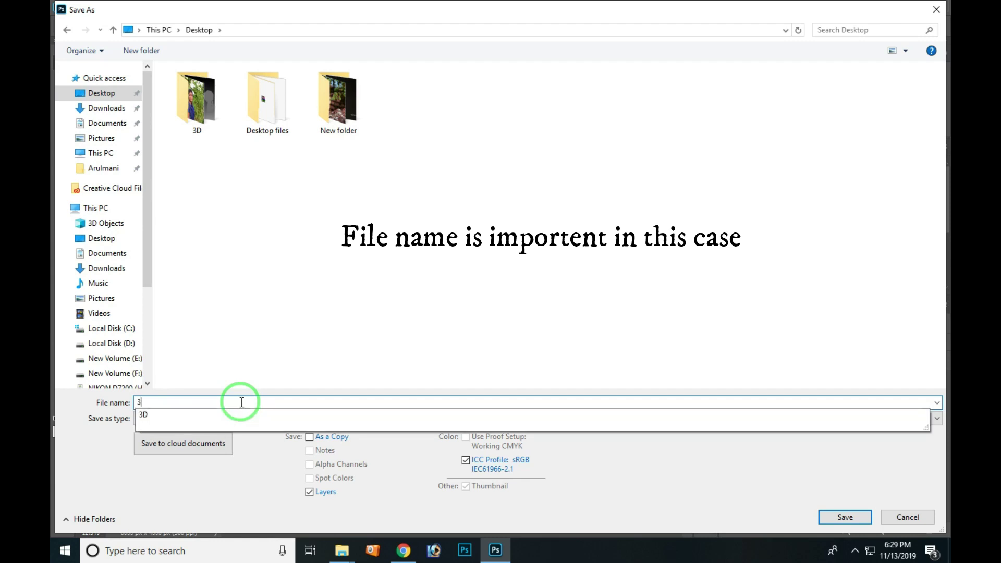
pyautogui.write('D Photo')
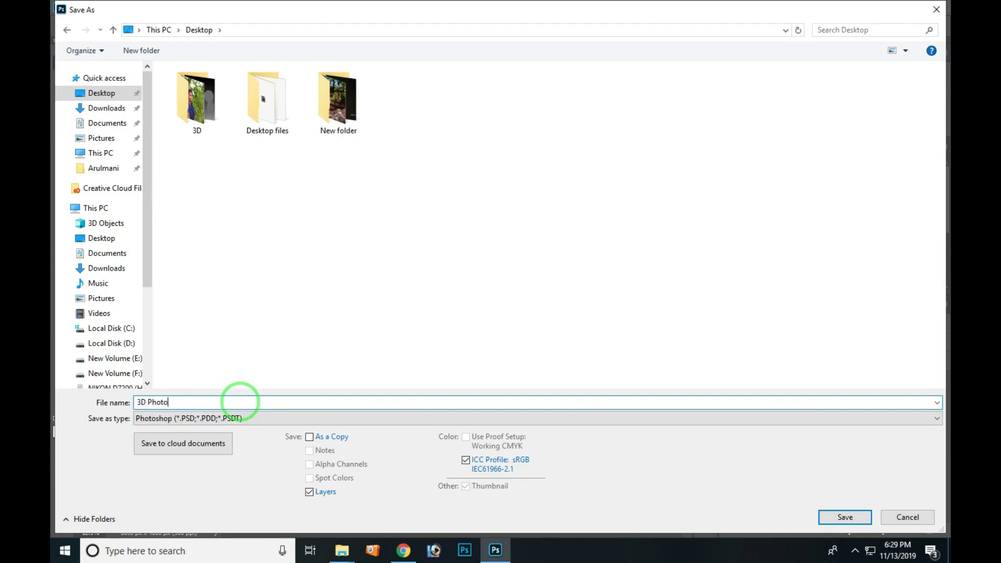
pyautogui.click(225, 419)
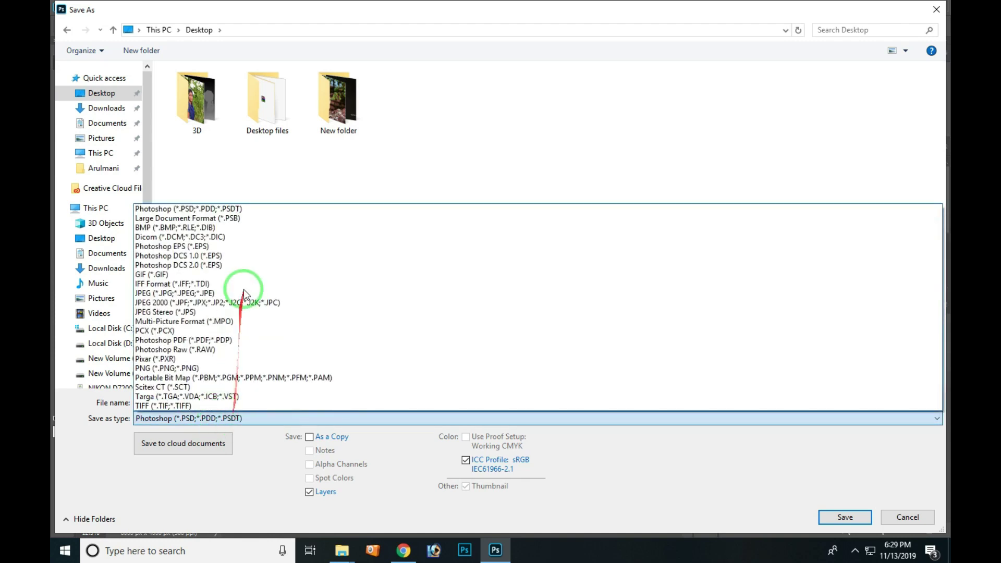
pyautogui.click(266, 294)
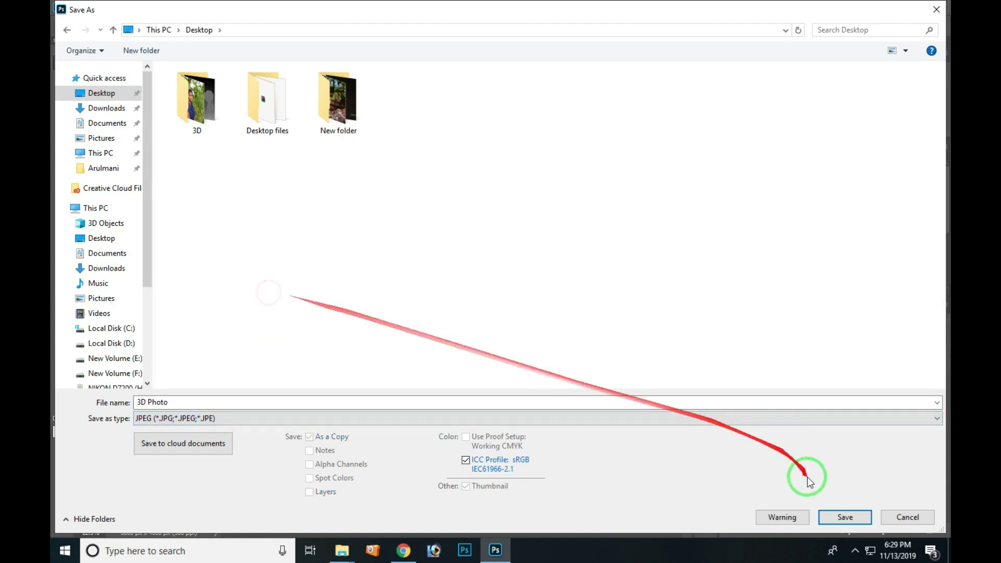
pyautogui.click(844, 517)
pyautogui.click(578, 128)
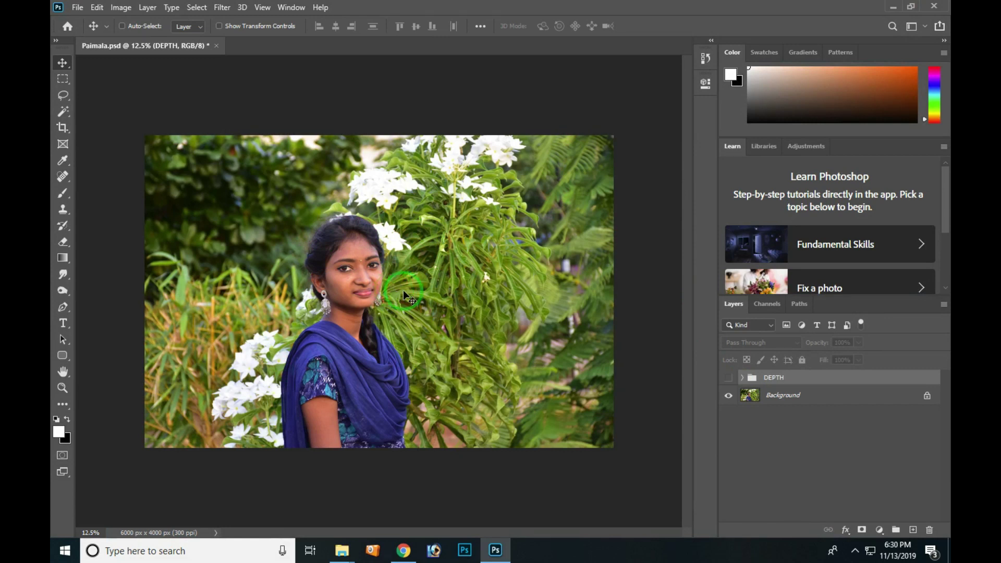
# Show the DEPTH group and set up a JPEG Save As reusing the 3D Photo name.
pyautogui.click(728, 383)
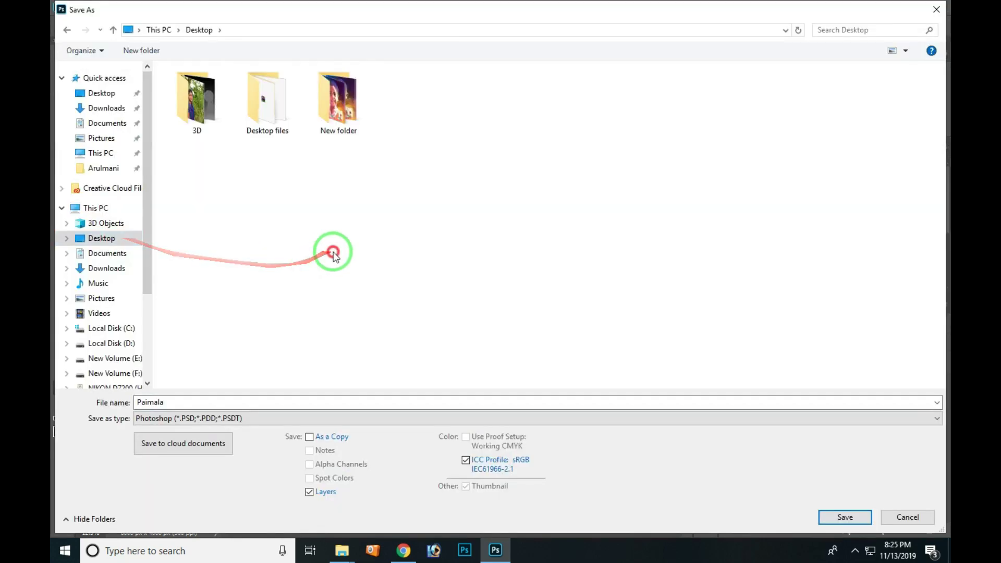
pyautogui.click(123, 235)
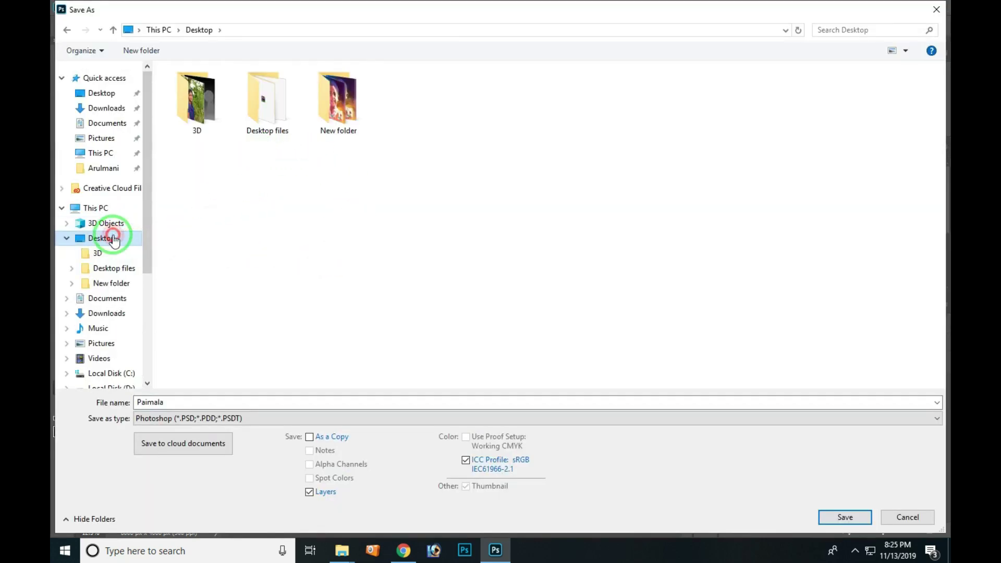
pyautogui.click(276, 419)
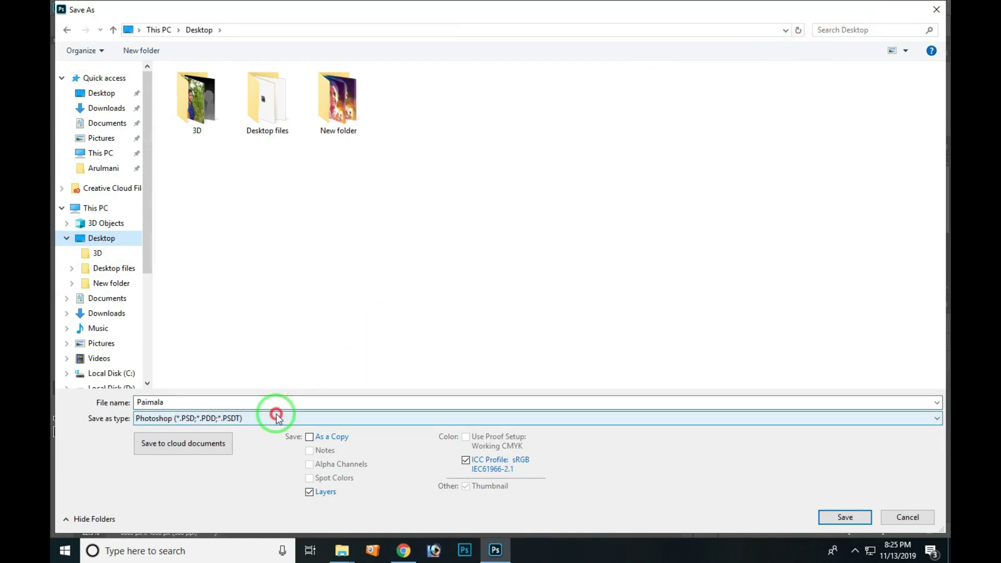
pyautogui.click(201, 292)
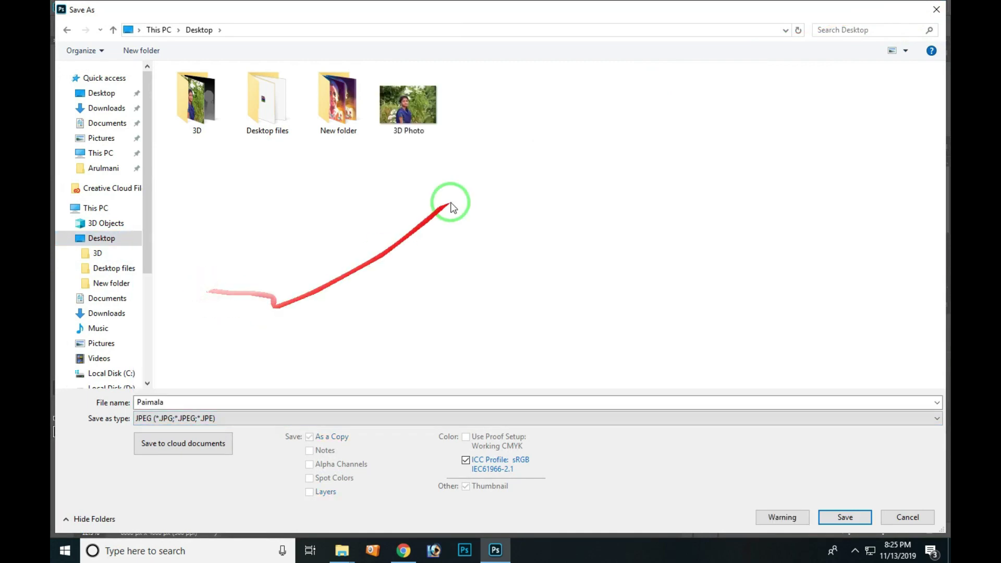
pyautogui.moveTo(410, 117)
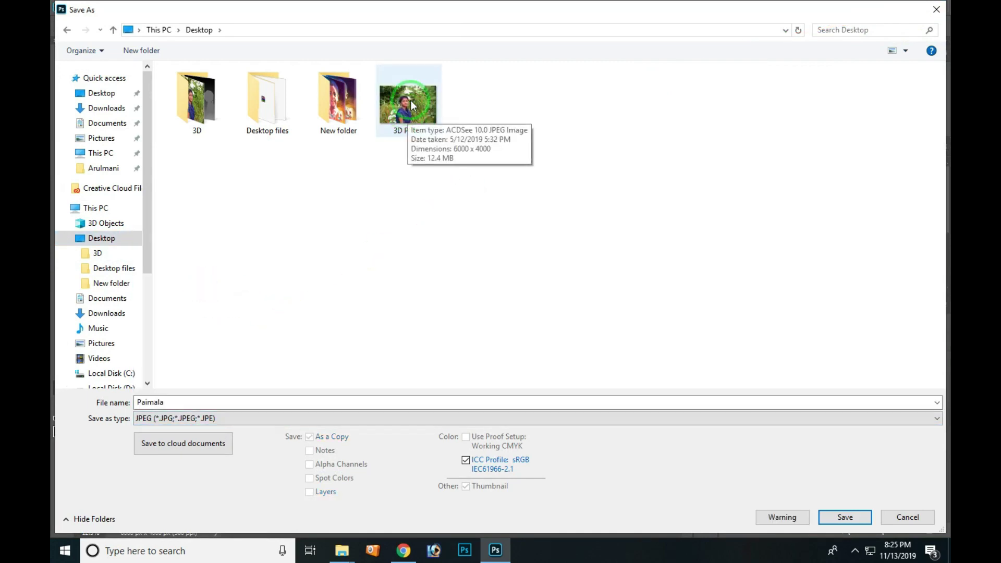
pyautogui.click(412, 114)
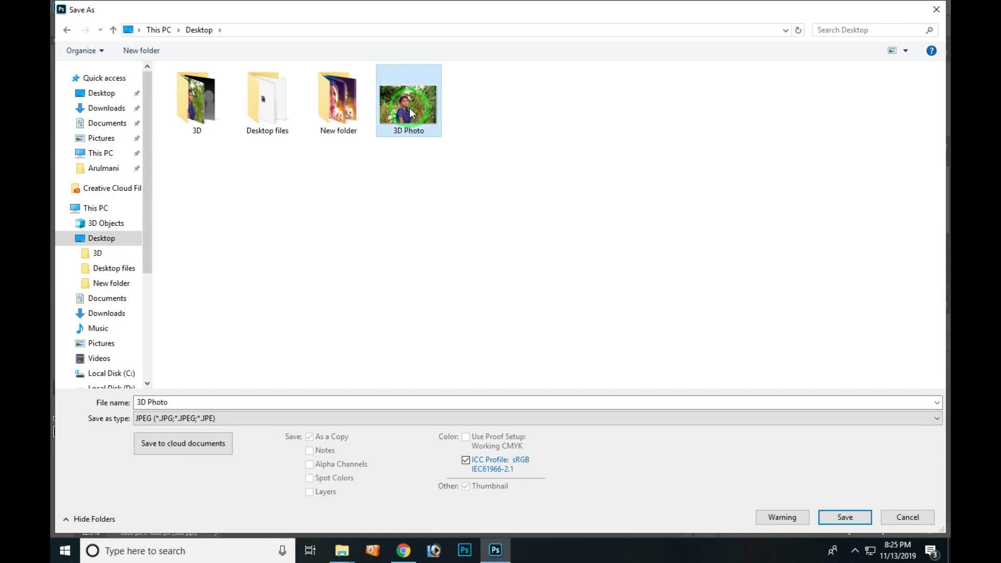
# Save the depth map as quality-12 JPEG '3D Photo_depth' and minimise Photoshop.
pyautogui.click(211, 401)
pyautogui.click(210, 400)
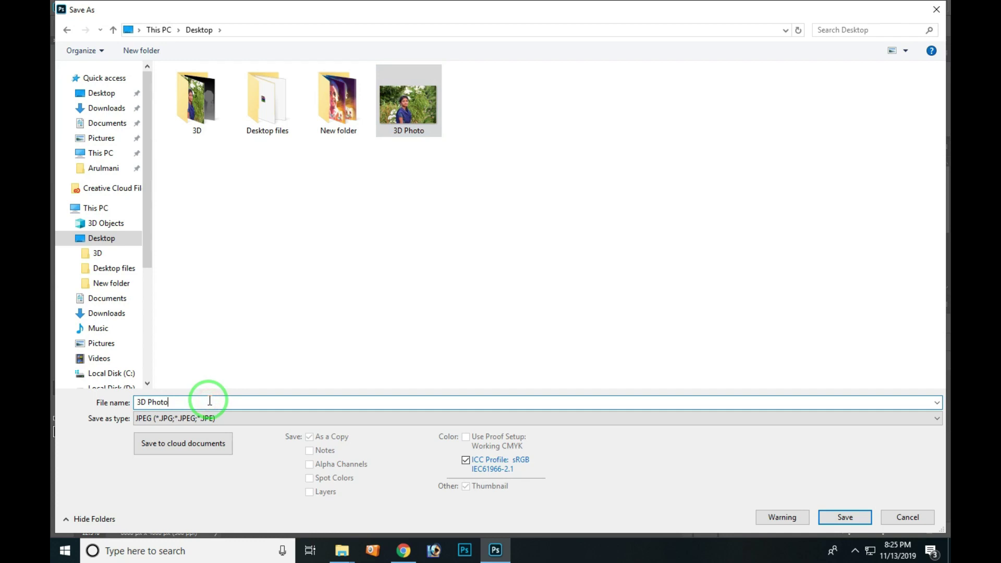
pyautogui.write('_')
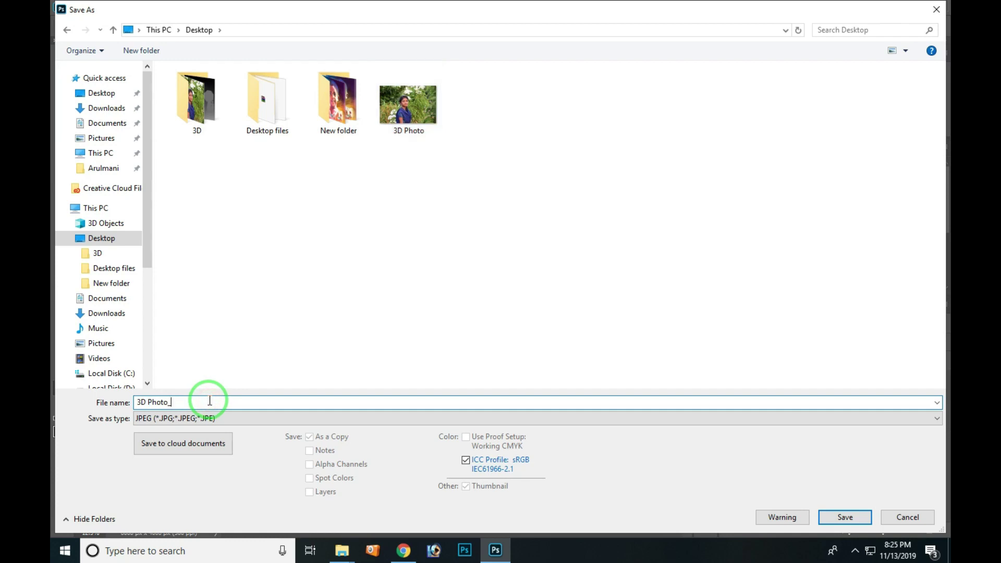
pyautogui.write('depth')
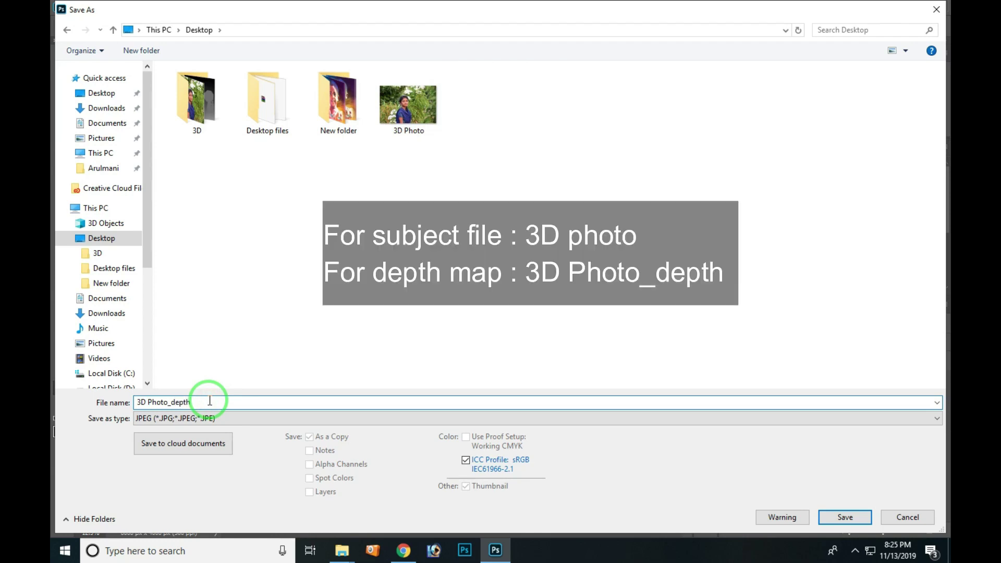
pyautogui.click(845, 518)
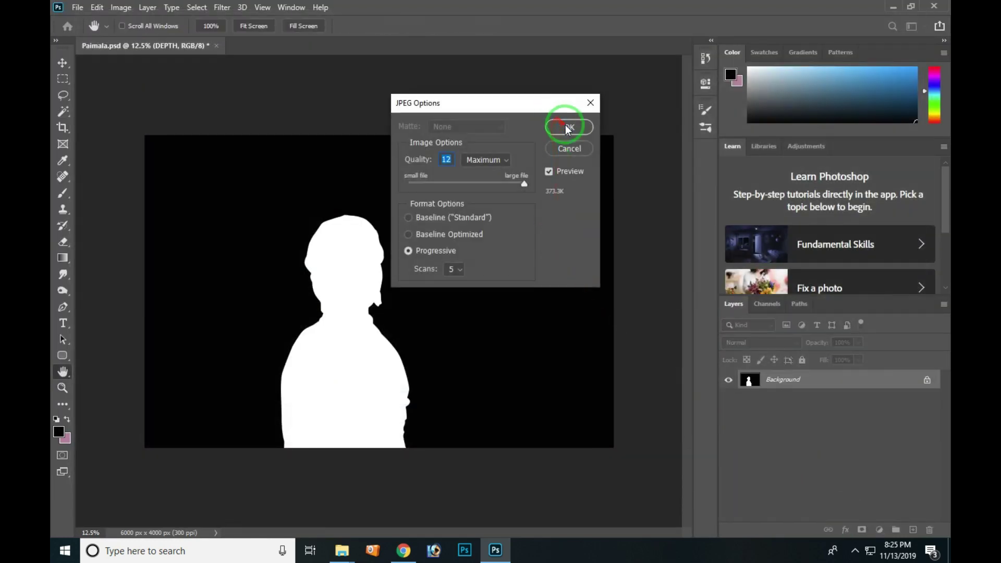
pyautogui.click(566, 125)
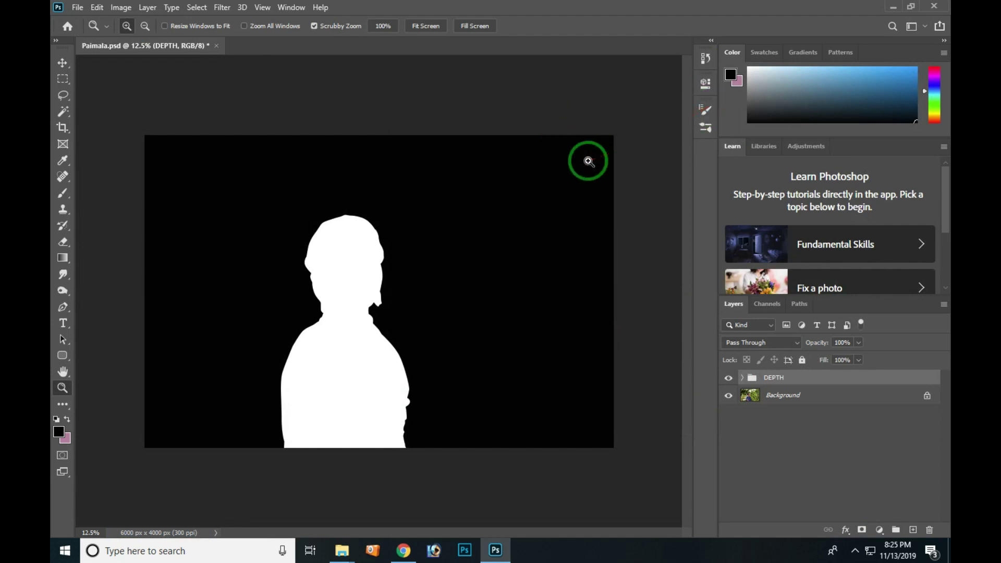
pyautogui.click(893, 7)
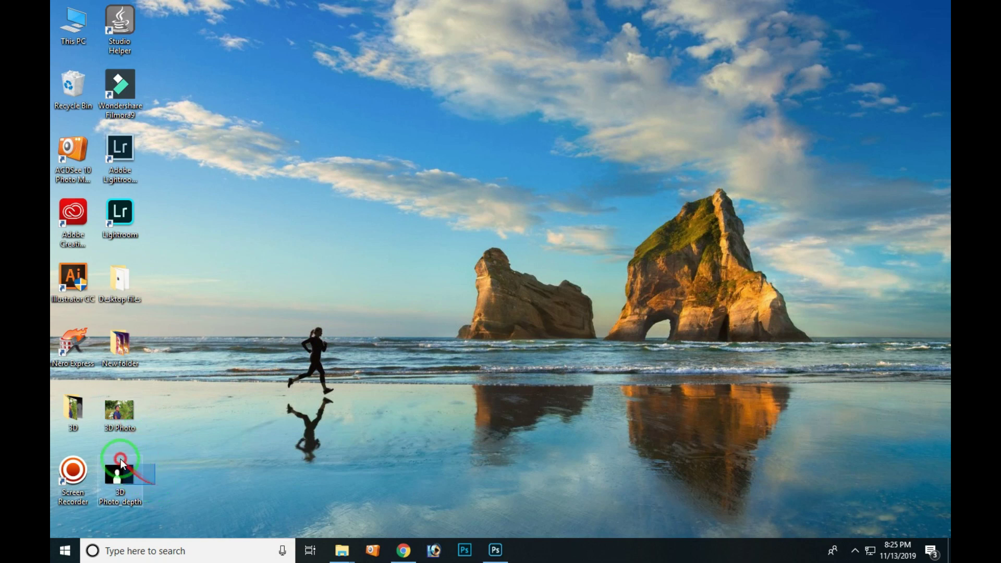
# Box-select the 3D Photo and 3D Photo_depth icons together on the desktop.
pyautogui.moveTo(194, 480); pyautogui.dragTo(104, 412)
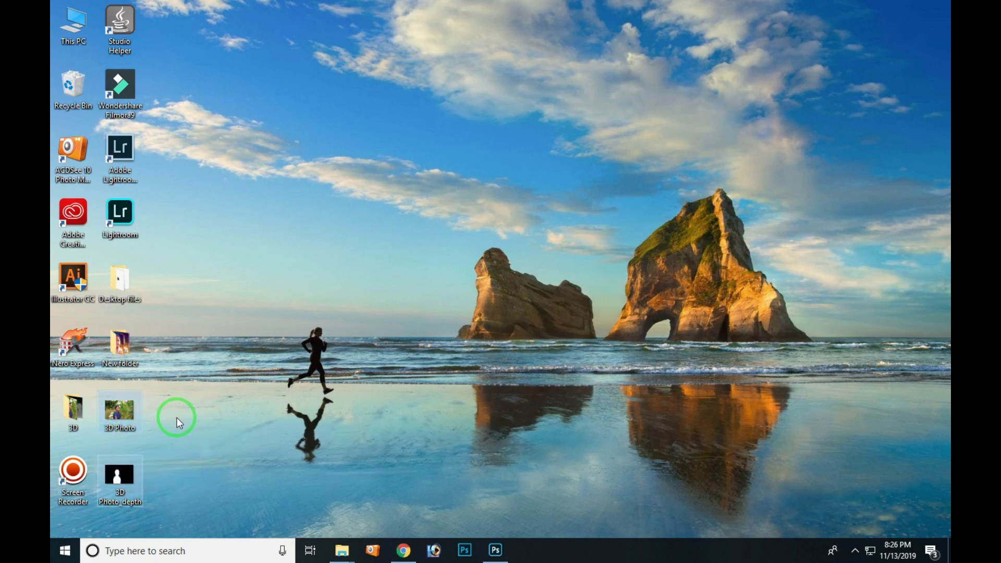
pyautogui.click(179, 444)
pyautogui.moveTo(184, 479); pyautogui.dragTo(114, 415)
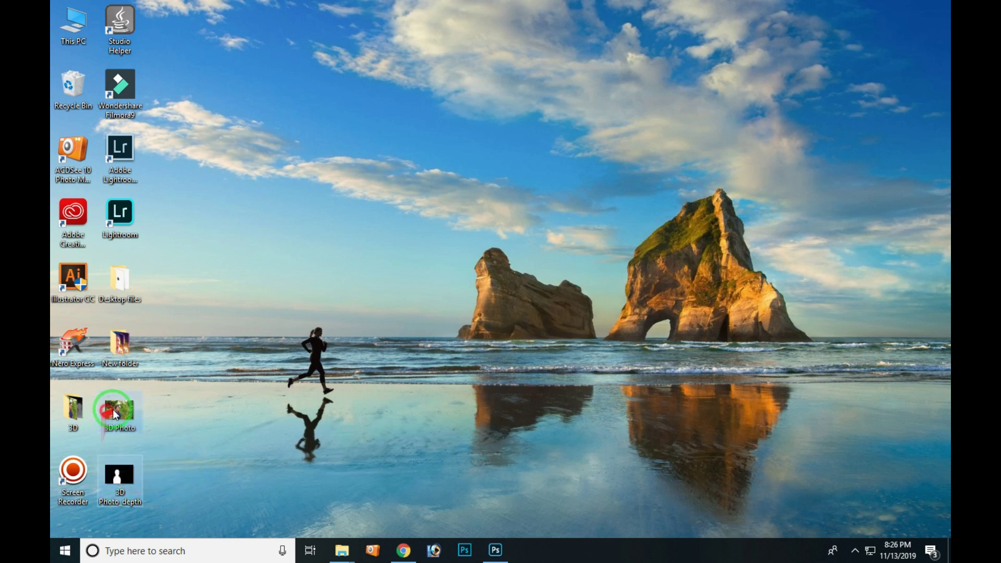
# Bring Chrome back up and close the photo viewer to return to the profile timeline.
pyautogui.click(402, 553)
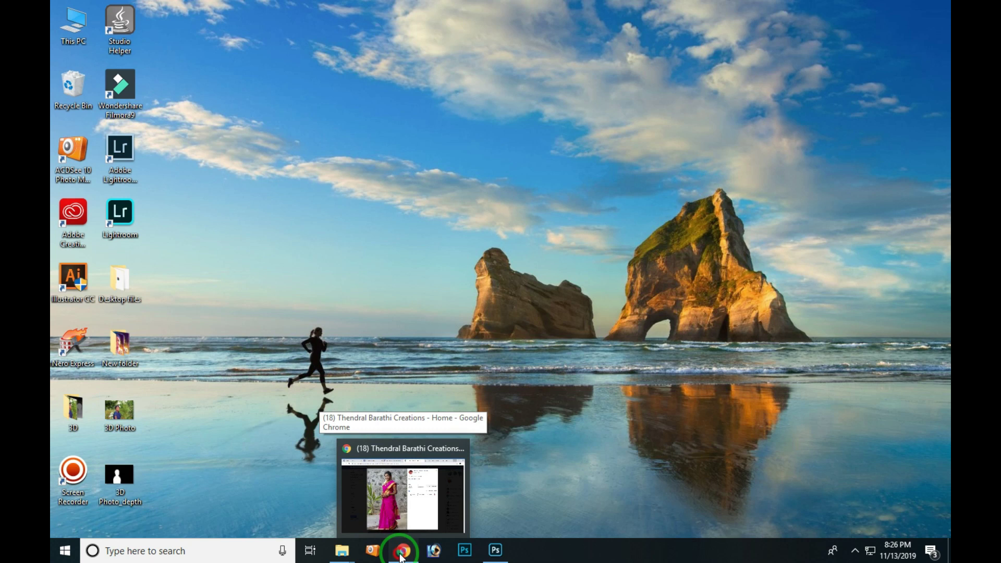
pyautogui.click(104, 10)
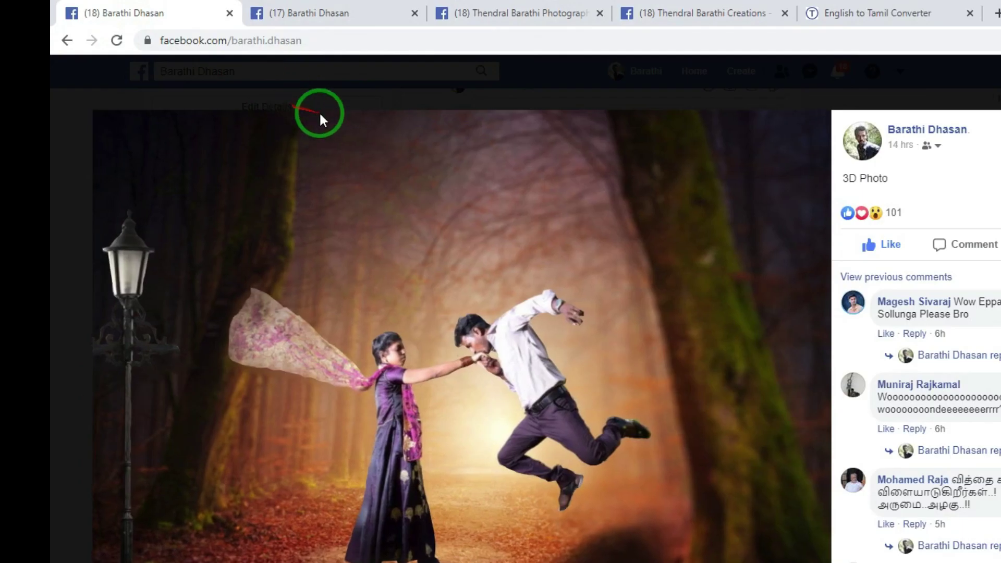
pyautogui.click(292, 83)
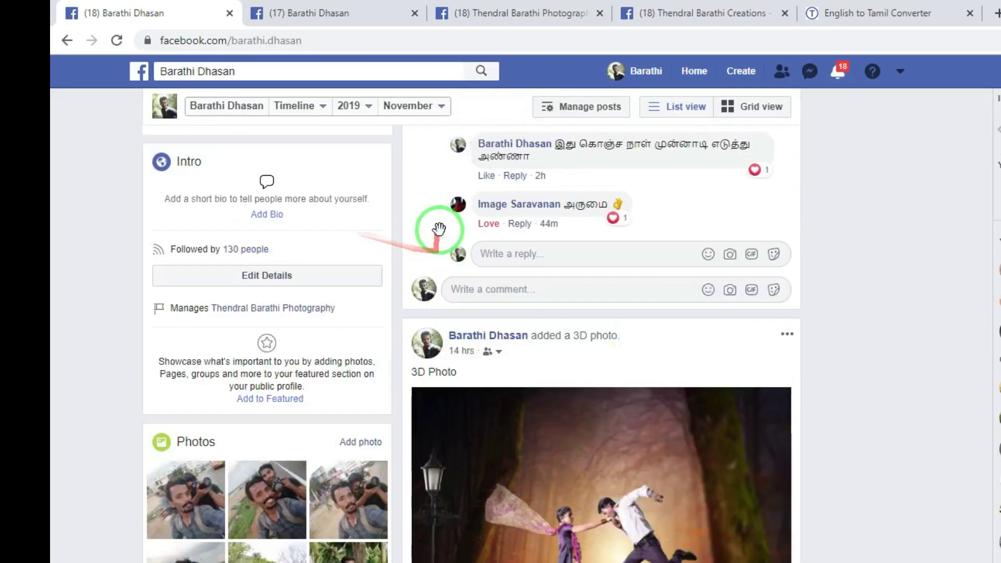
pyautogui.scroll(5, 440, 230)
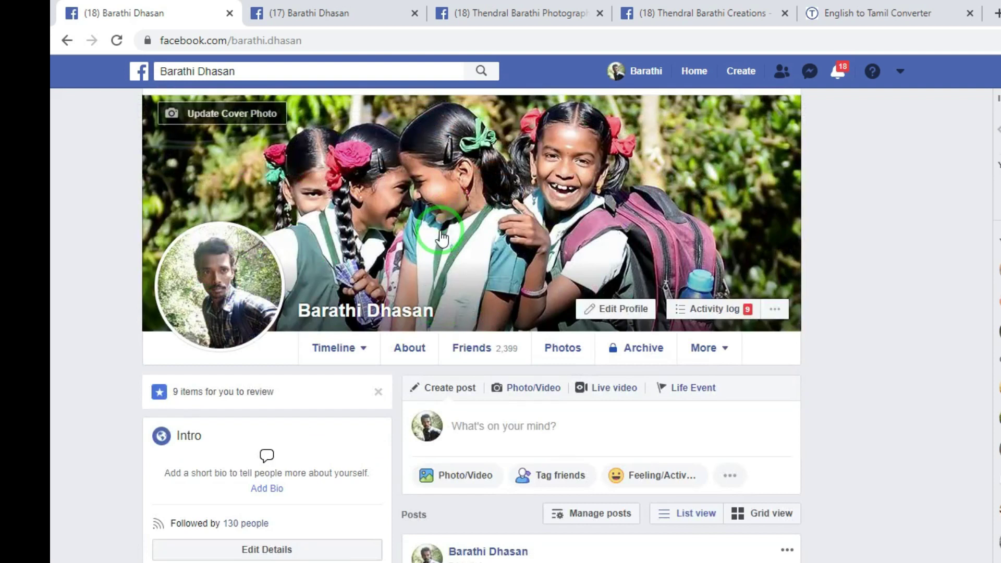
# Select 3D Photo and 3D Photo_depth from the Desktop for a new post.
pyautogui.click(475, 483)
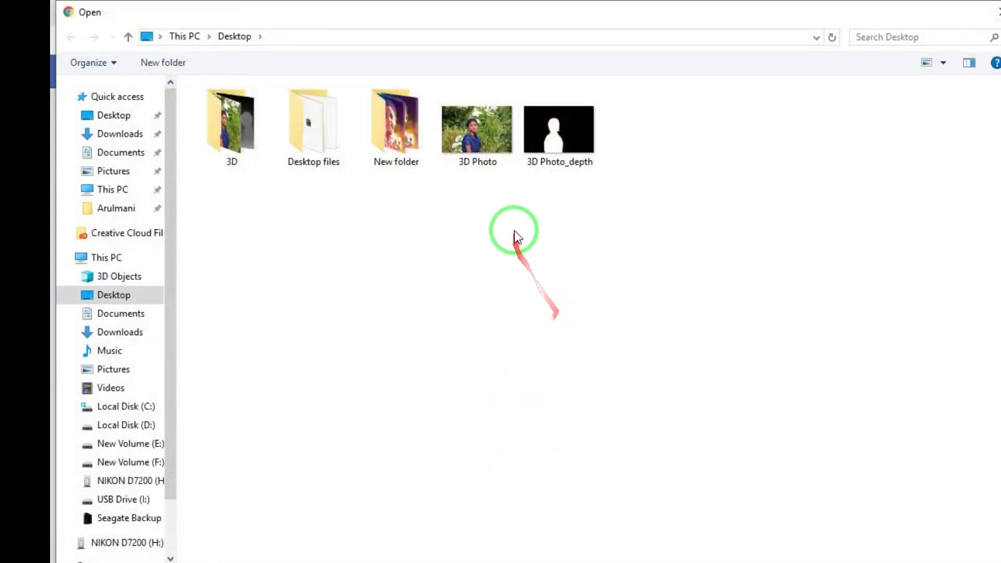
pyautogui.moveTo(479, 236); pyautogui.dragTo(553, 145)
pyautogui.click(471, 156)
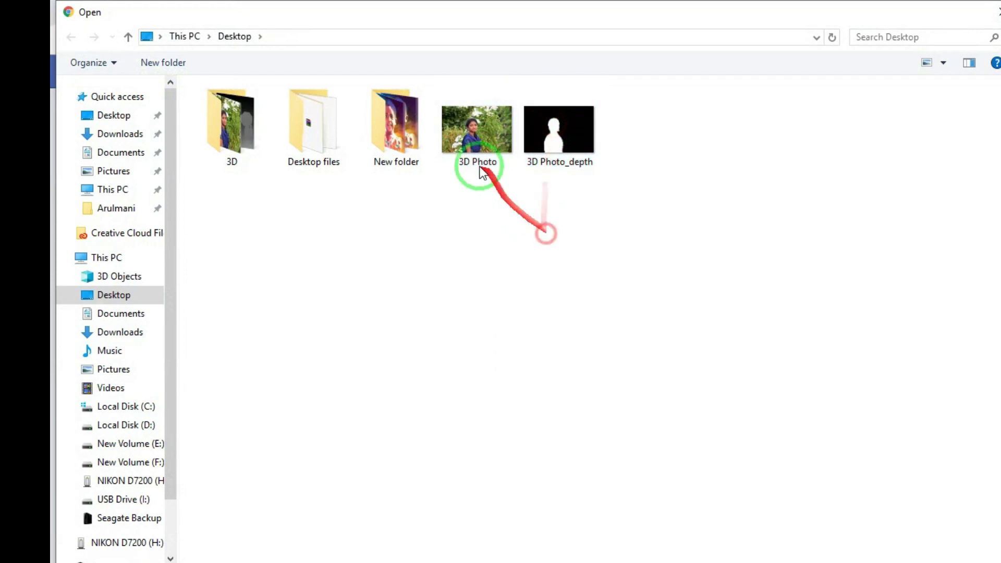
pyautogui.click(473, 140)
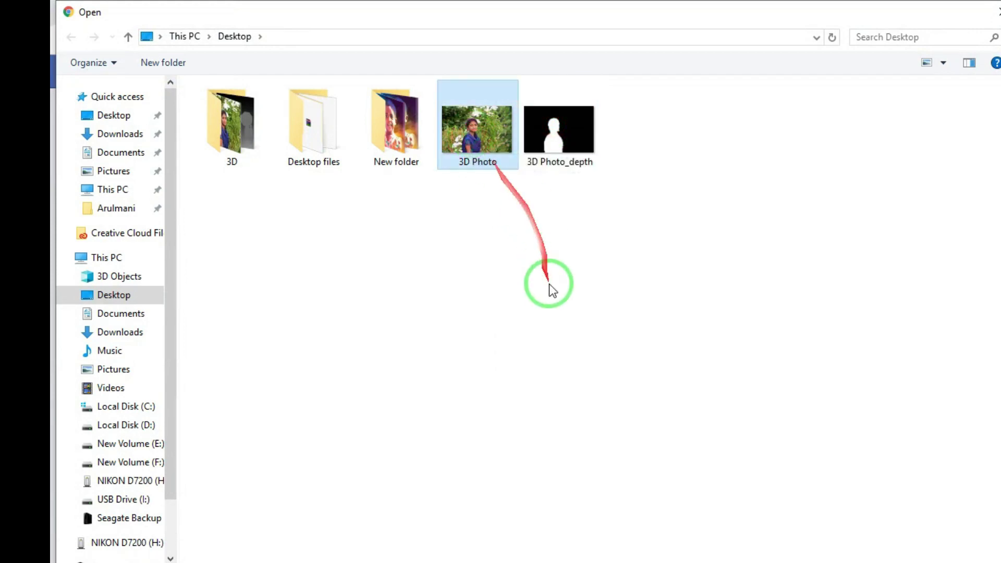
pyautogui.click(570, 136)
pyautogui.moveTo(475, 269); pyautogui.dragTo(555, 154)
pyautogui.click(835, 561)
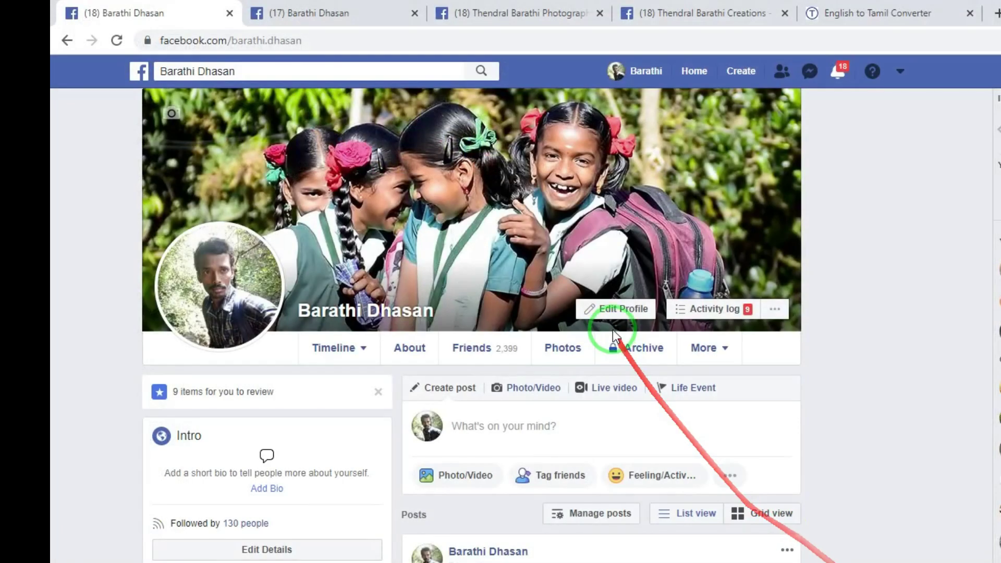
# Drop 3D Photo and 3D Photo_depth into the Create post composer and let the preview load.
pyautogui.moveTo(612, 330); pyautogui.dragTo(613, 329)
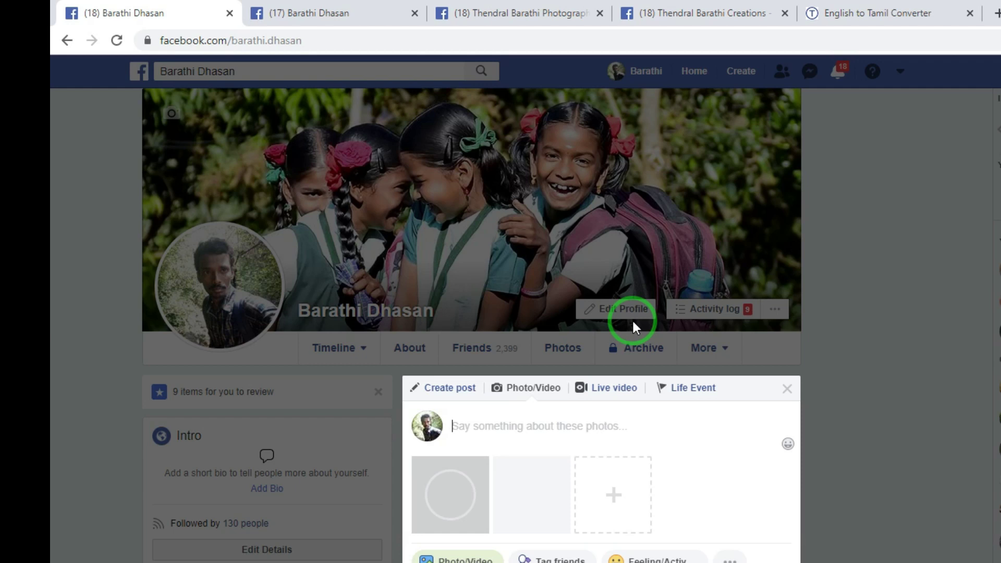
pyautogui.scroll(-5, 679, 208)
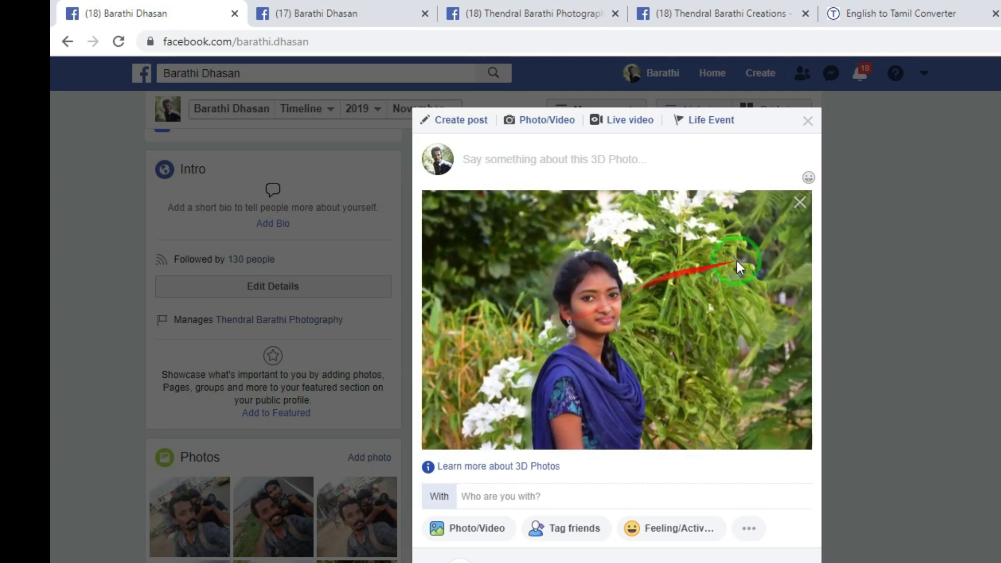
# Discard the draft 3D photo post, then tilt an example 3D photo on the other profile page.
pyautogui.click(799, 202)
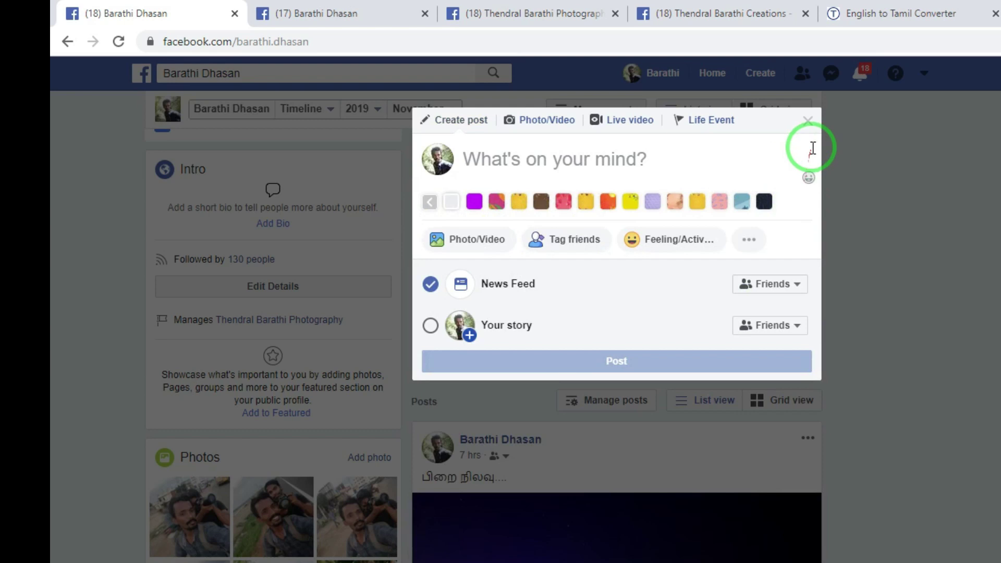
pyautogui.click(809, 122)
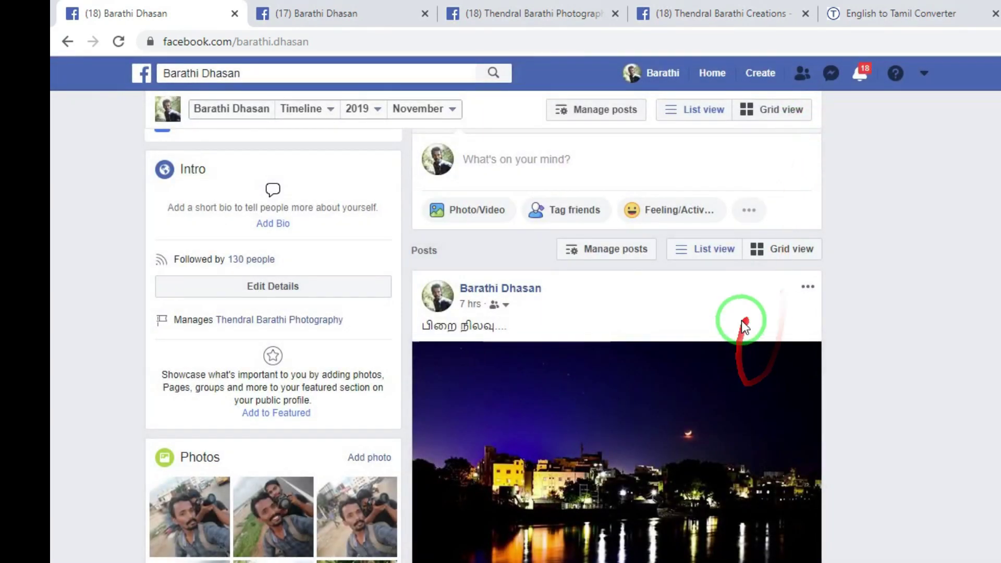
pyautogui.click(345, 15)
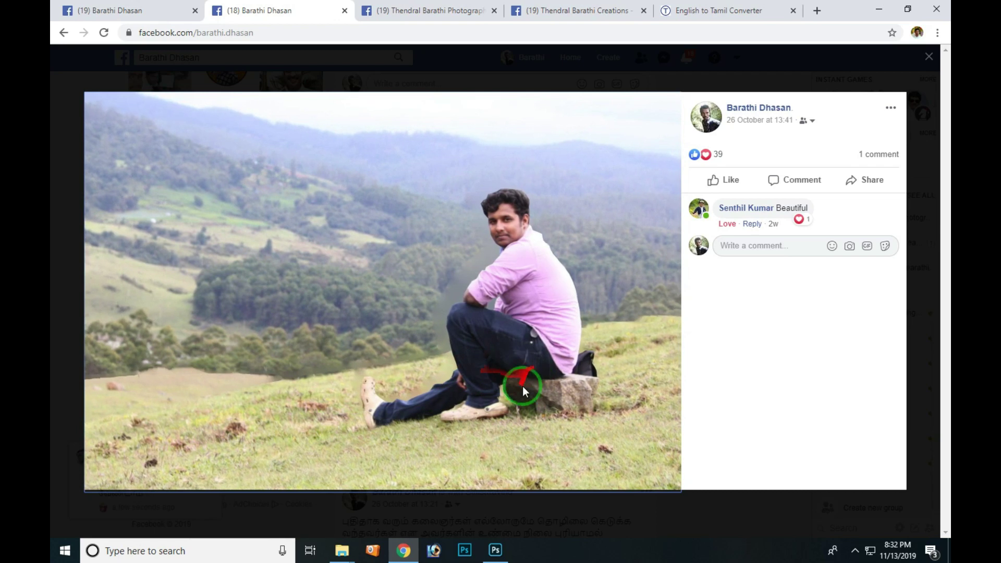
pyautogui.moveTo(505, 421); pyautogui.dragTo(478, 295)
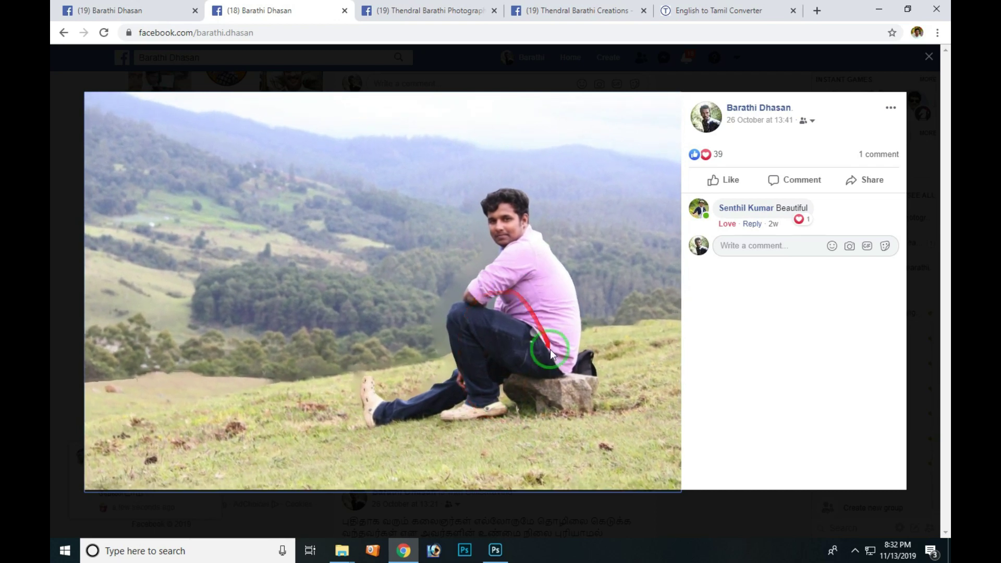
pyautogui.moveTo(549, 358); pyautogui.dragTo(515, 289)
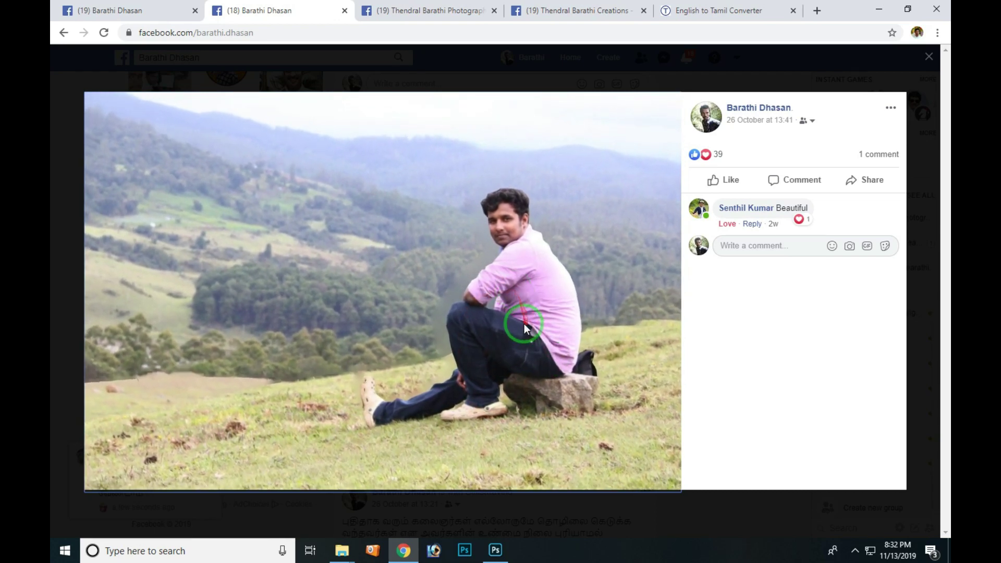
pyautogui.moveTo(522, 329)
pyautogui.mouseDown()
pyautogui.moveTo(437, 133)
pyautogui.moveTo(435, 155)
pyautogui.mouseUp()
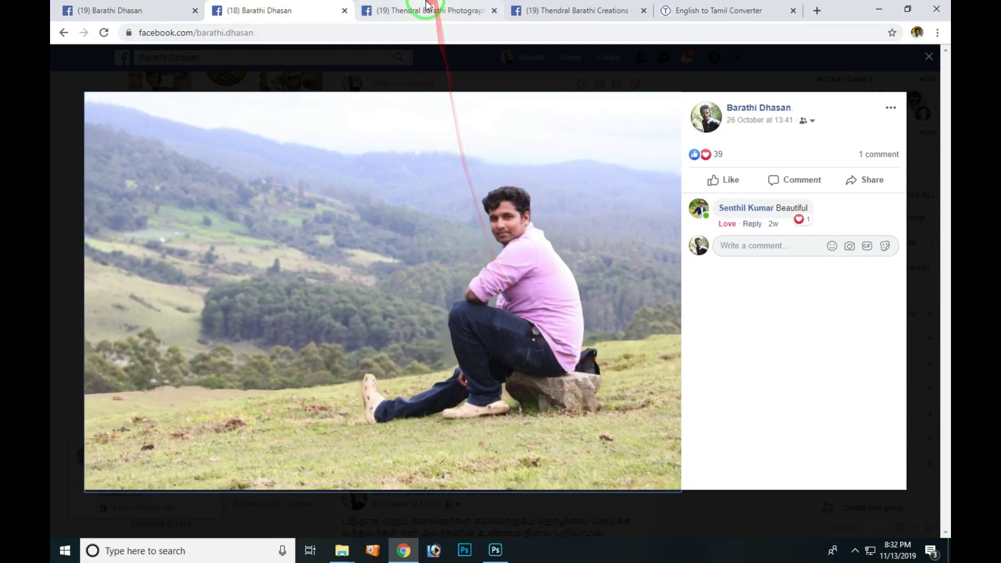
# Switch to the other example pages and close the open photo viewer.
pyautogui.click(454, 11)
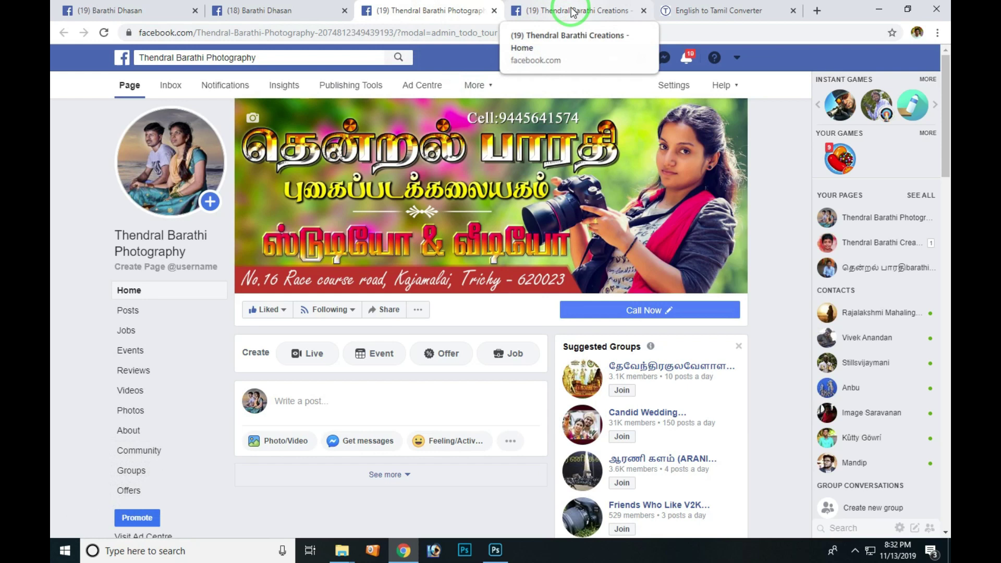
pyautogui.click(574, 11)
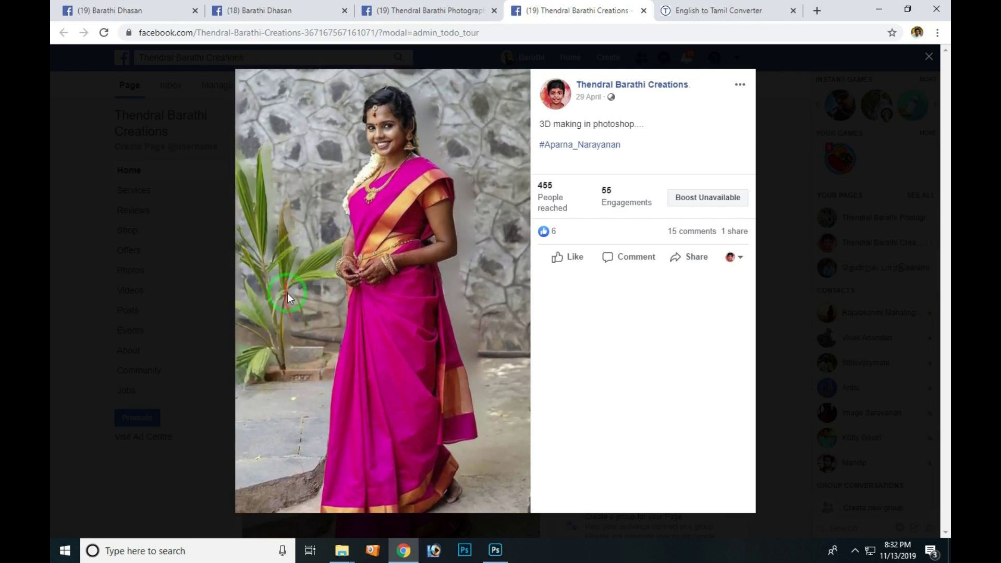
pyautogui.press('Escape')
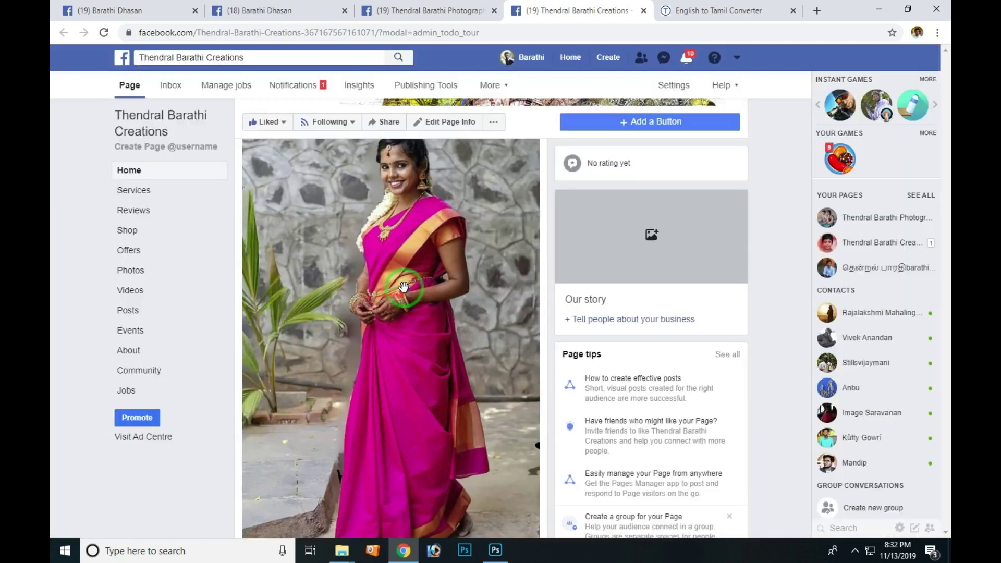
pyautogui.scroll(10, 409, 307)
pyautogui.scroll(-8, 410, 314)
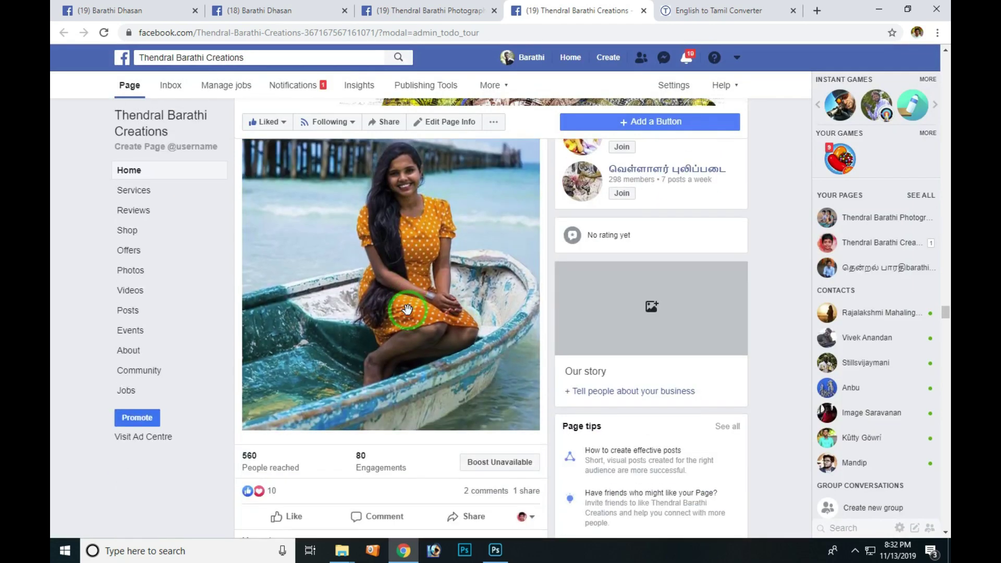
# View the boat and bridge 3D photos in the viewer, then minimise the browser.
pyautogui.click(408, 310)
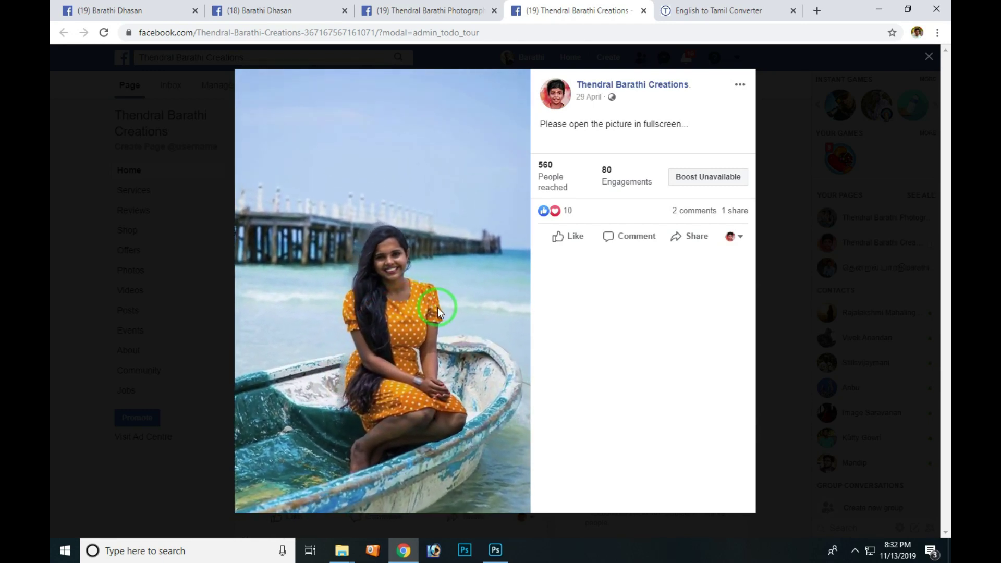
pyautogui.press('Escape')
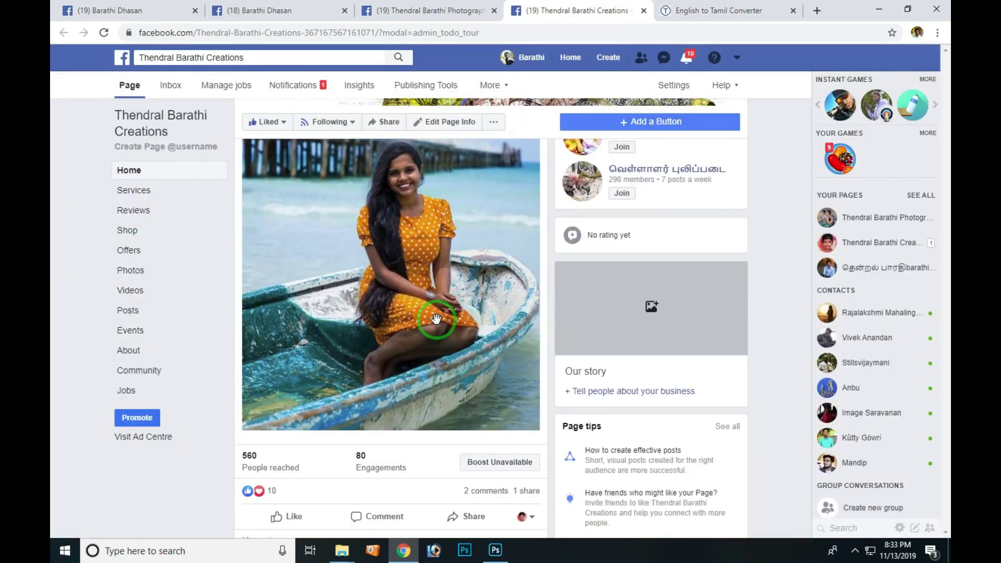
pyautogui.scroll(5, 437, 319)
pyautogui.scroll(10, 437, 319)
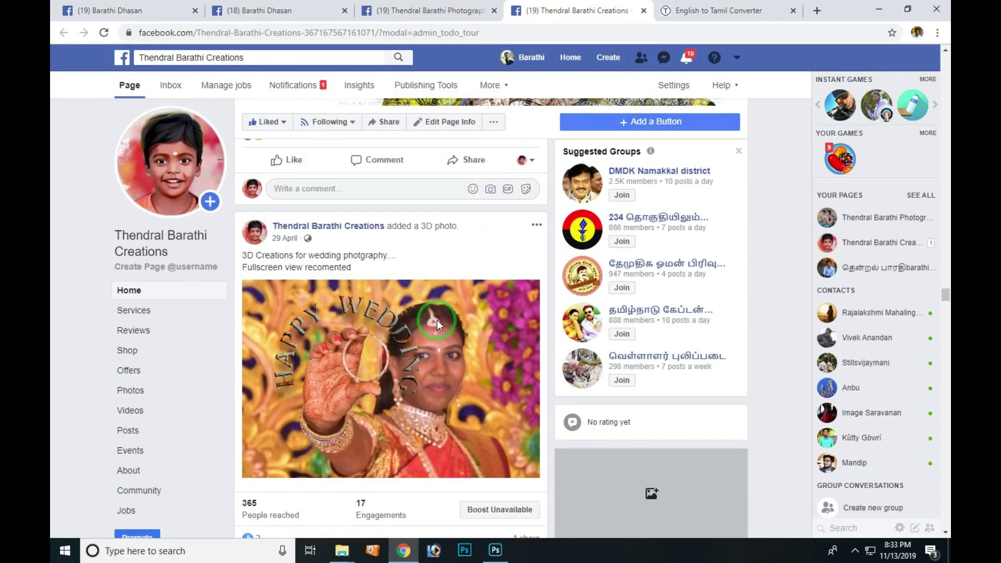
pyautogui.click(440, 316)
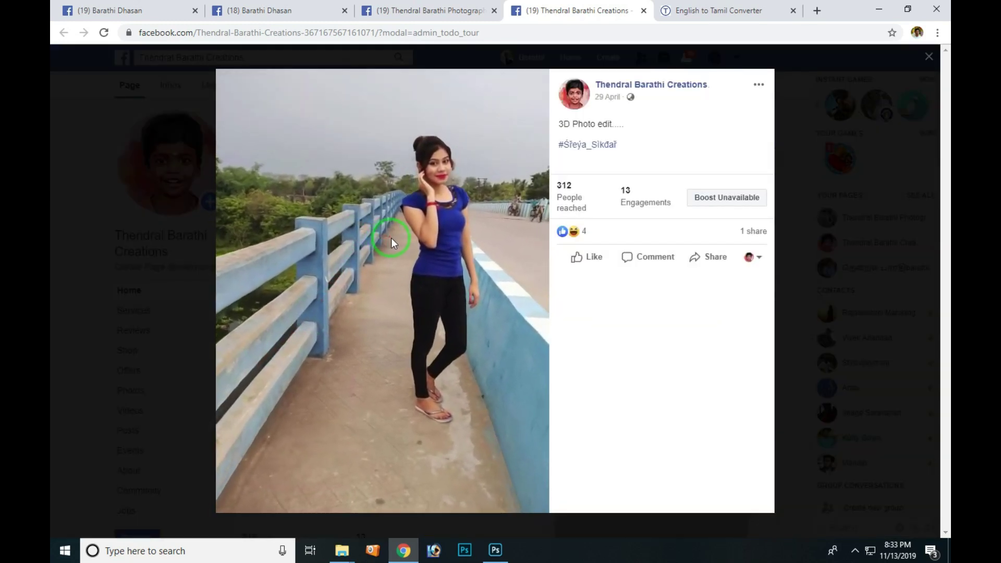
pyautogui.click(880, 9)
# Close Paimala.psd in Photoshop without saving changes.
pyautogui.click(493, 549)
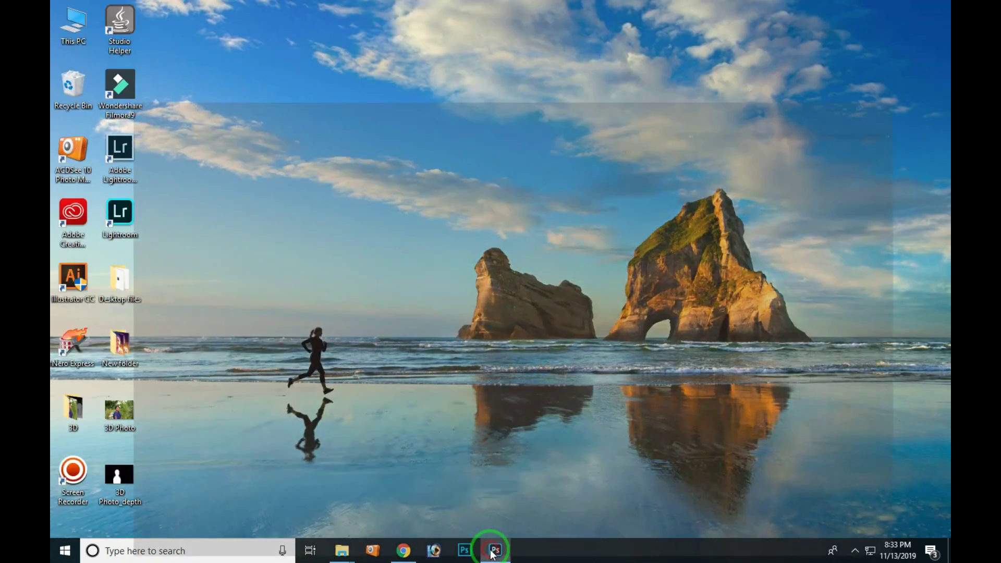
pyautogui.click(217, 46)
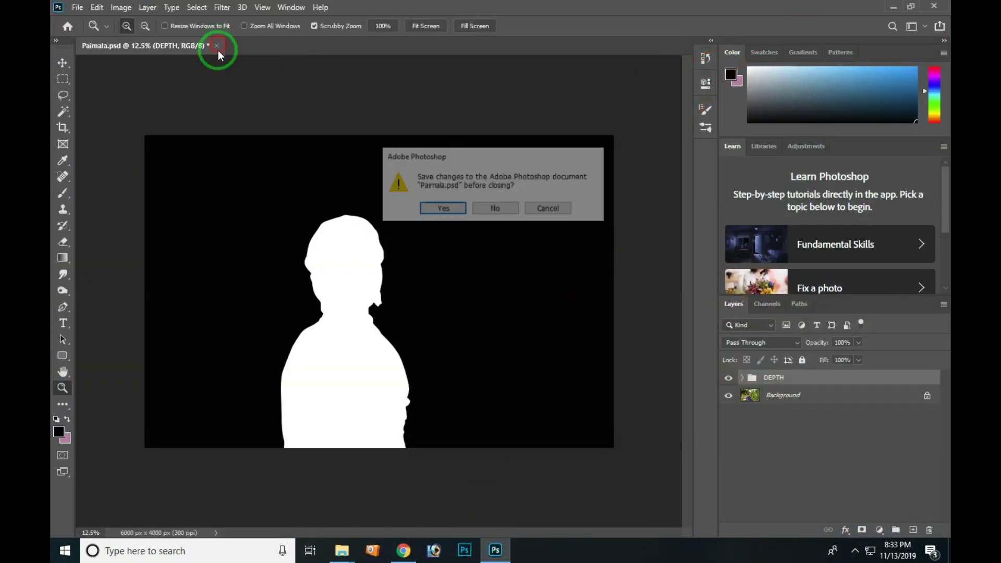
pyautogui.click(496, 209)
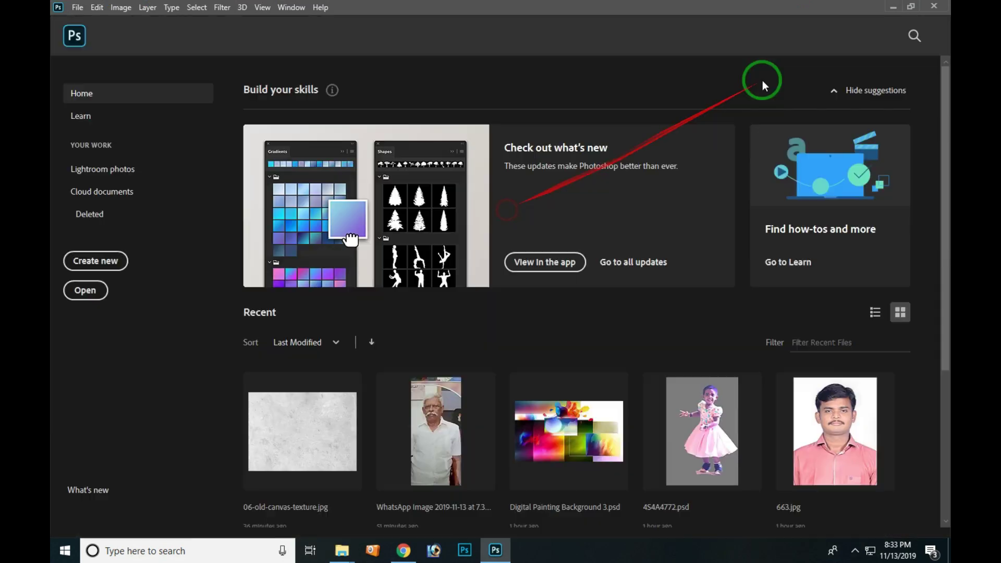
# Open the Dove photo from the 3D folder in Photoshop.
pyautogui.click(894, 6)
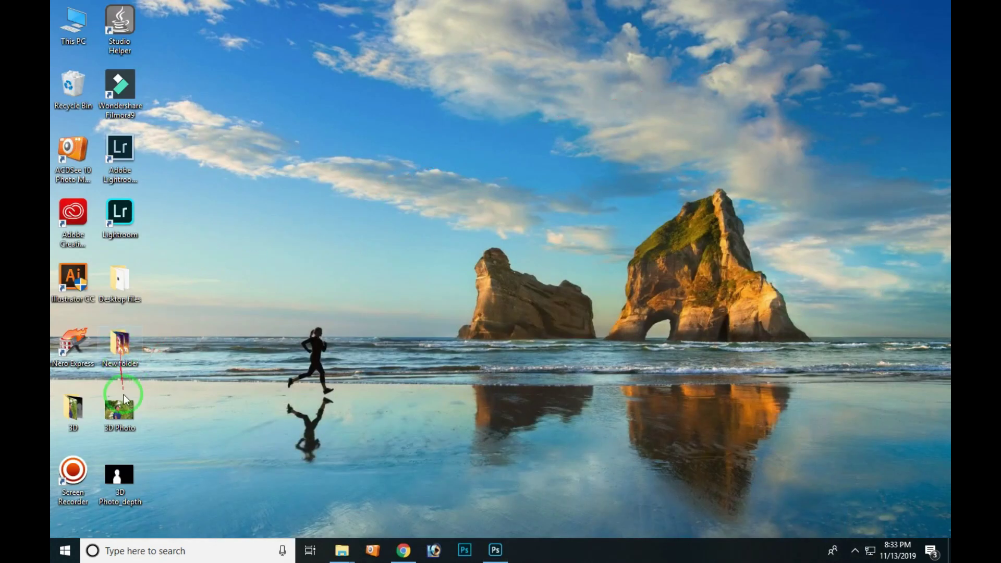
pyautogui.doubleClick(75, 410)
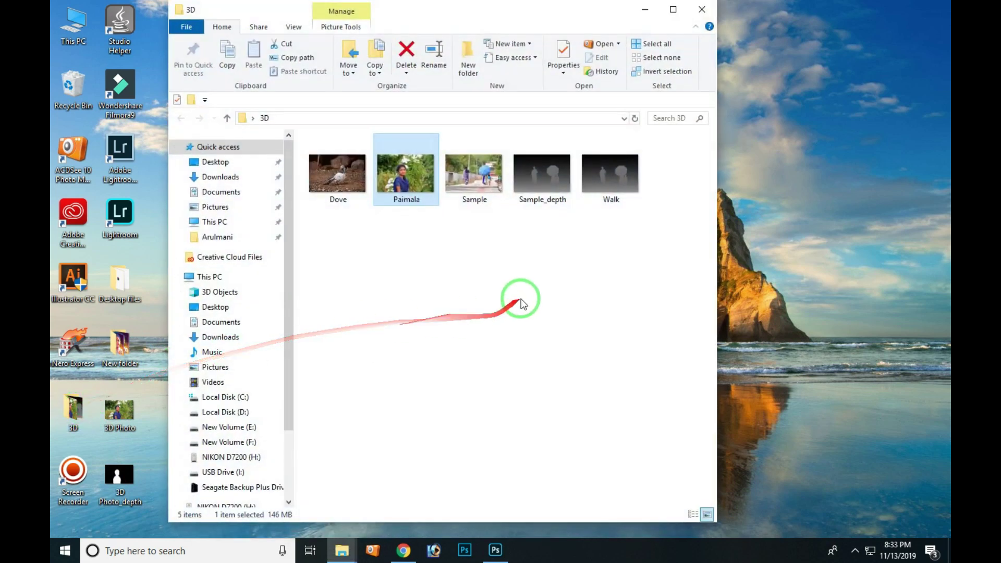
pyautogui.moveTo(334, 196); pyautogui.dragTo(503, 416)
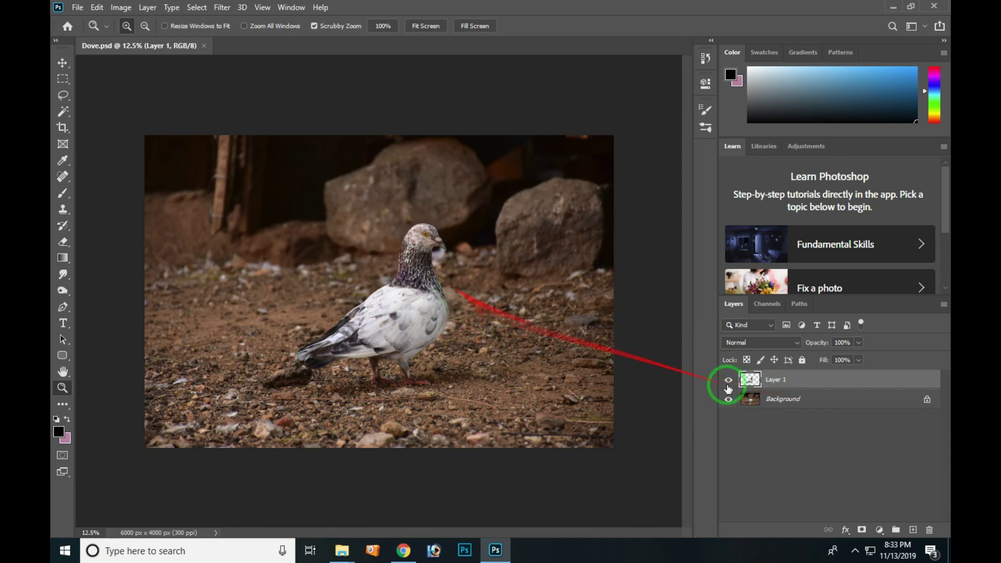
# Add a new Layer 2 directly above the Background layer.
pyautogui.click(779, 405)
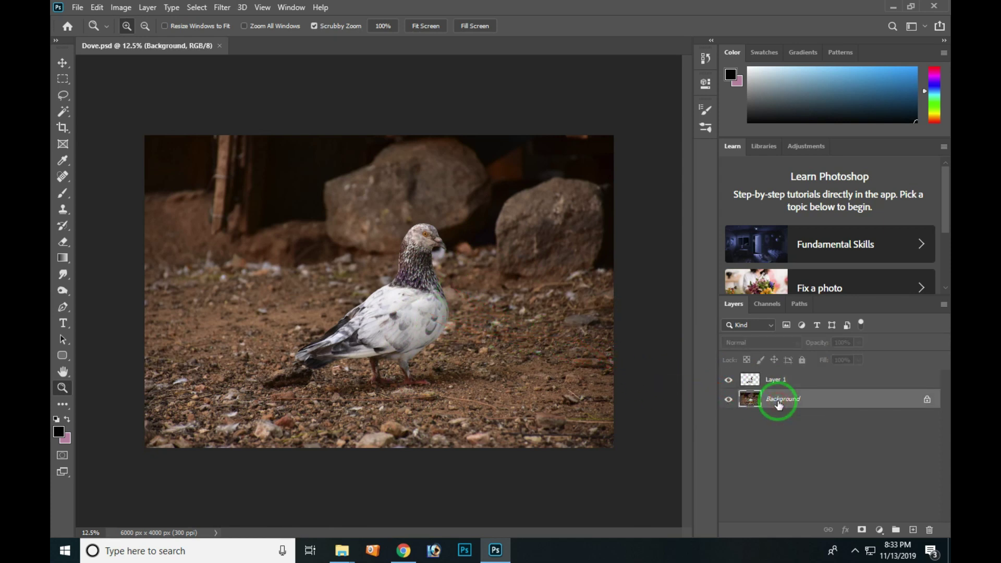
pyautogui.hotkey('ctrl', 'shift', 'n')
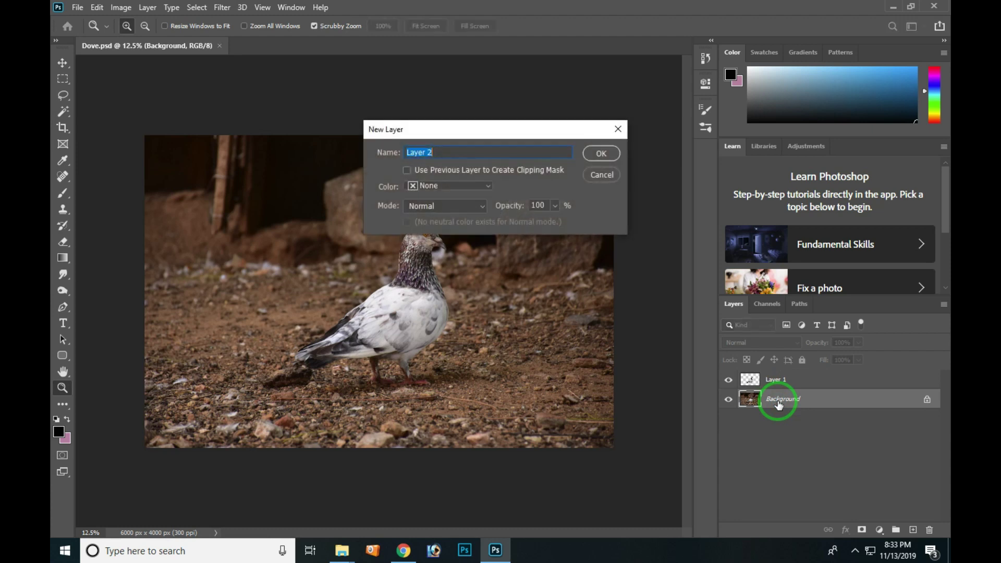
pyautogui.press('Return')
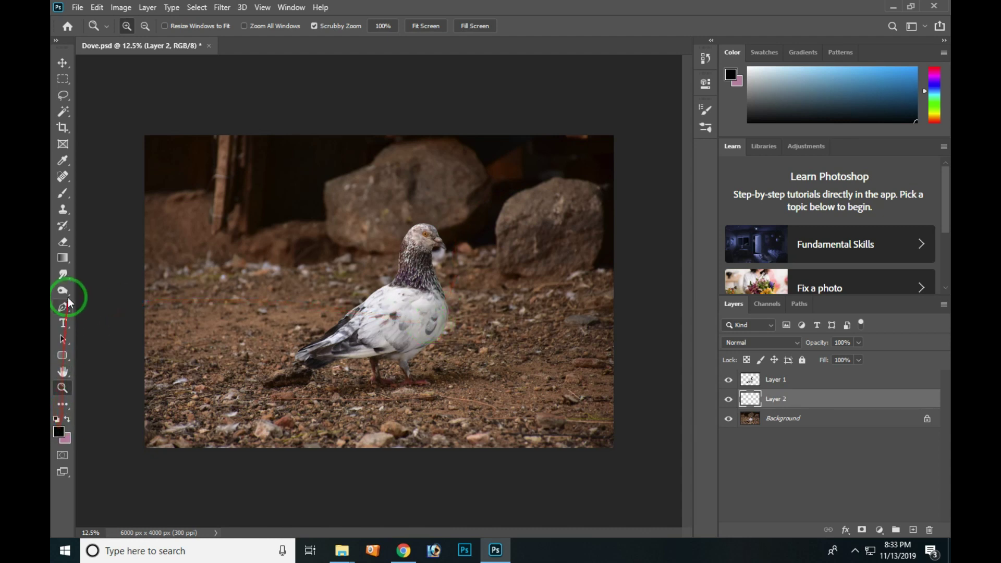
# Fill Layer 2 with the Basics black-to-white gradient dragged from top to bottom.
pyautogui.click(63, 258)
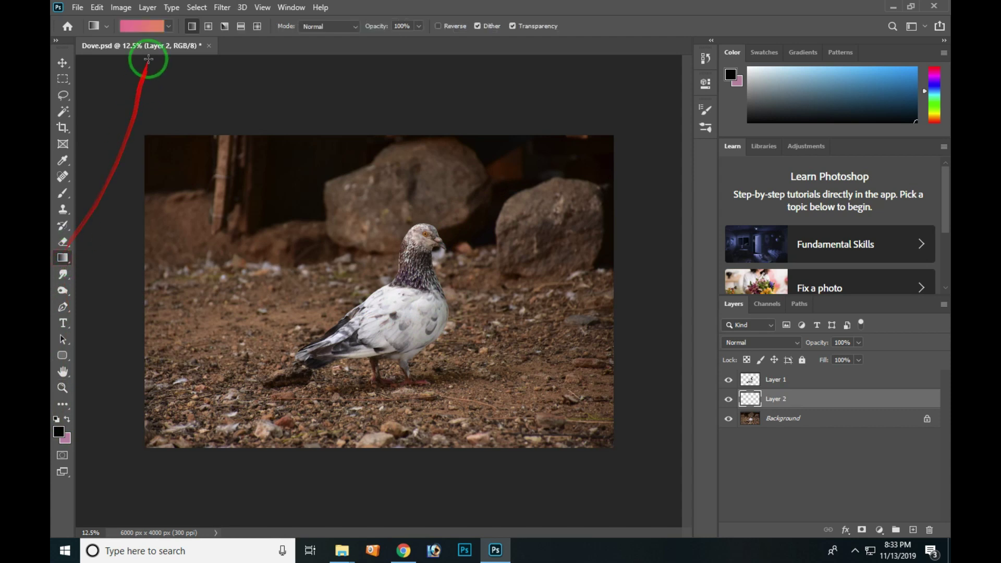
pyautogui.click(169, 26)
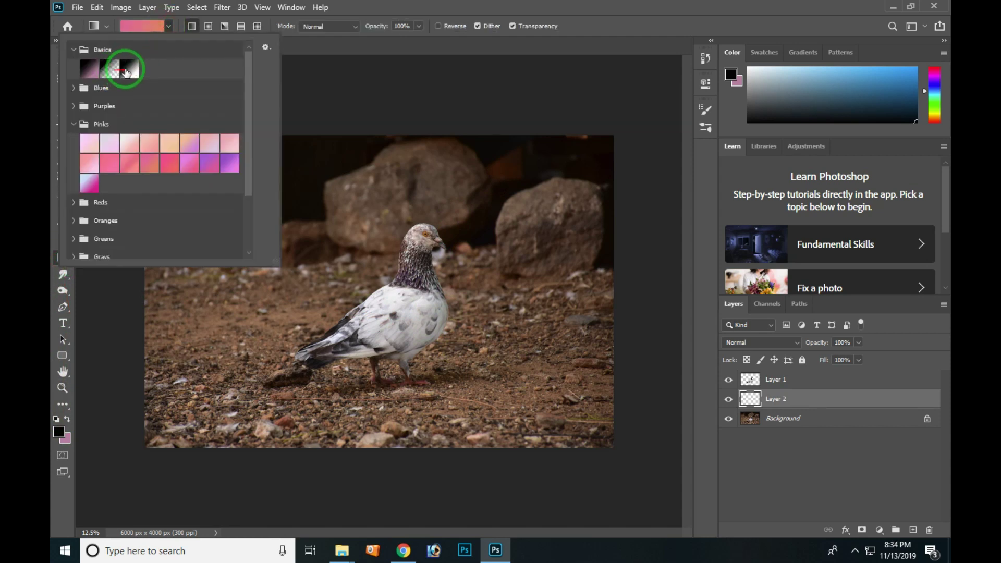
pyautogui.click(130, 67)
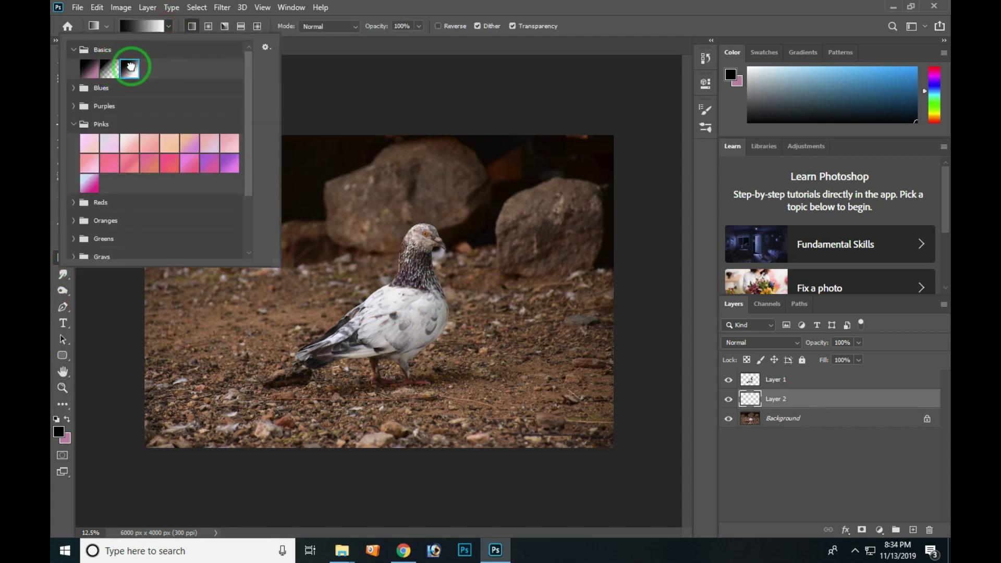
pyautogui.moveTo(360, 125); pyautogui.dragTo(364, 505)
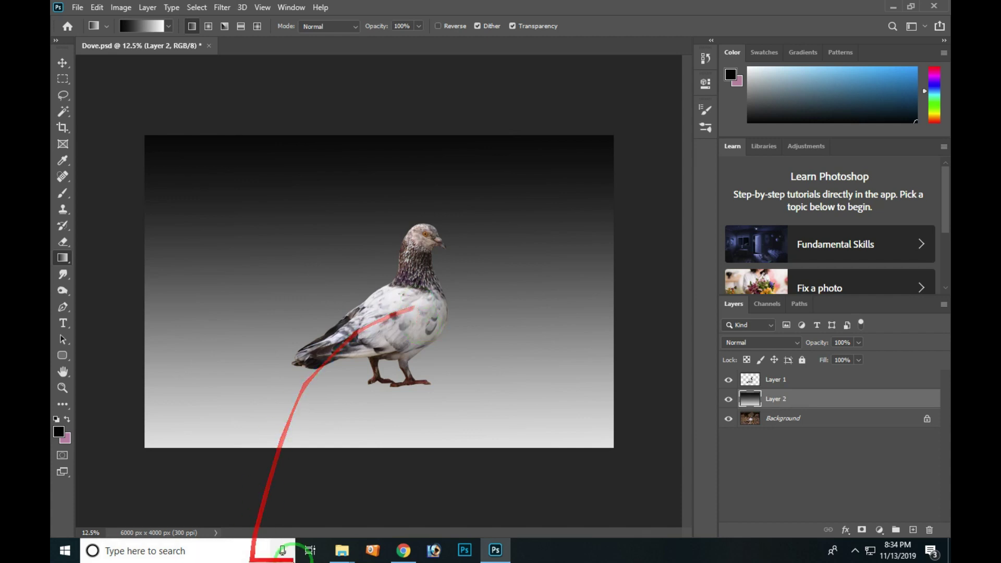
pyautogui.click(403, 551)
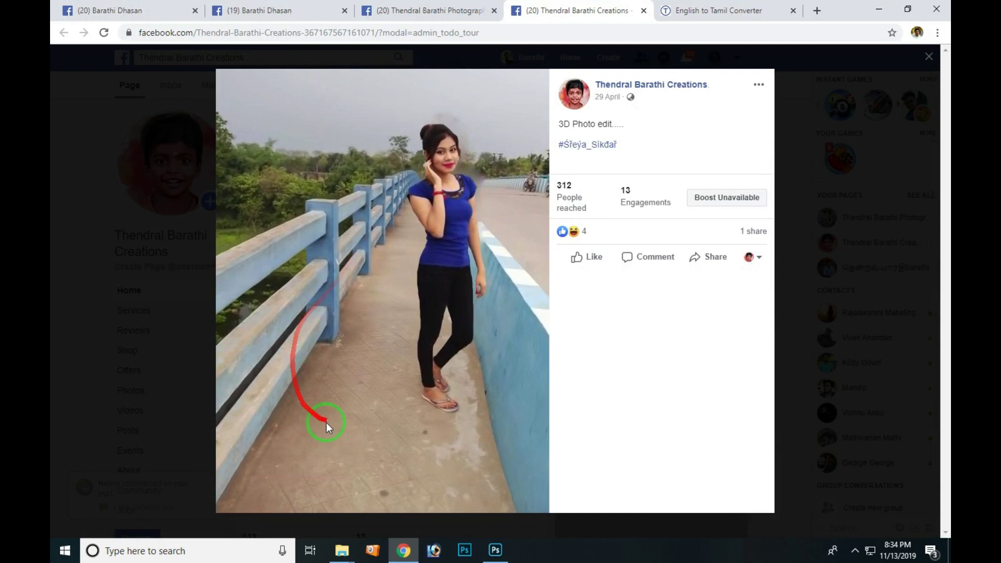
# Minimise Chrome to return to Dove.psd and hide gradient Layer 2 to compare.
pyautogui.click(879, 9)
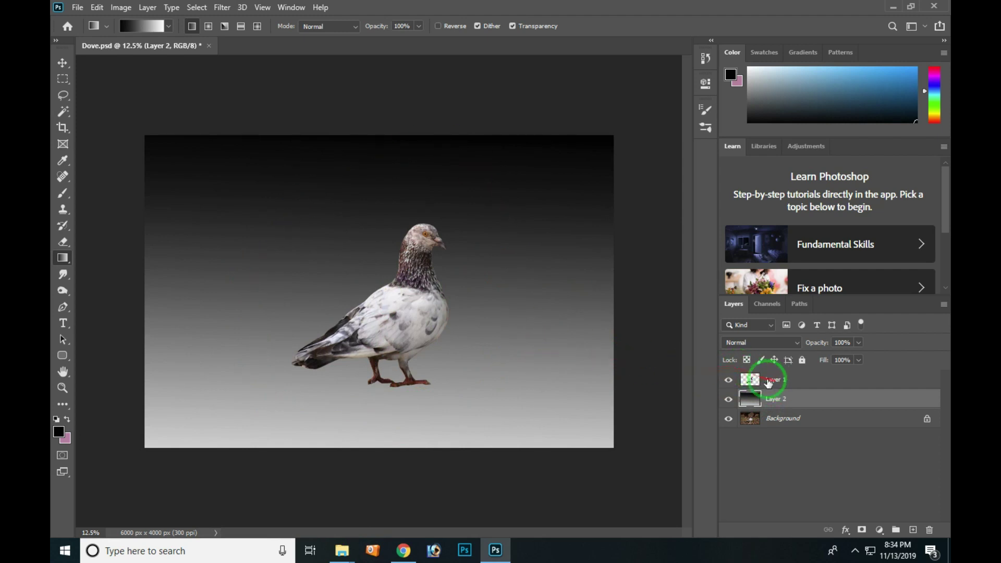
pyautogui.click(730, 398)
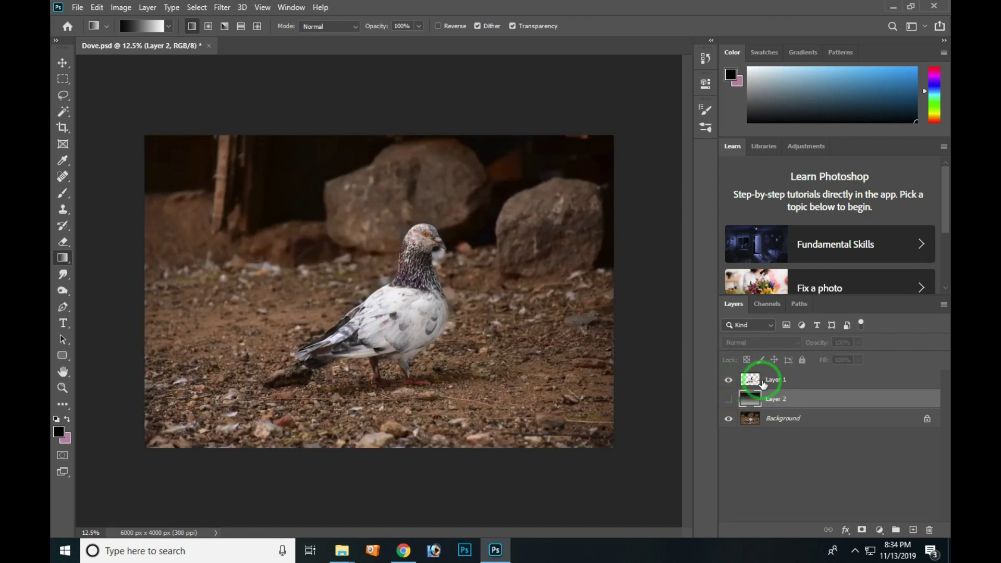
# Show the gradient layer again, select Layer 1 and zoom in on the dove.
pyautogui.click(728, 399)
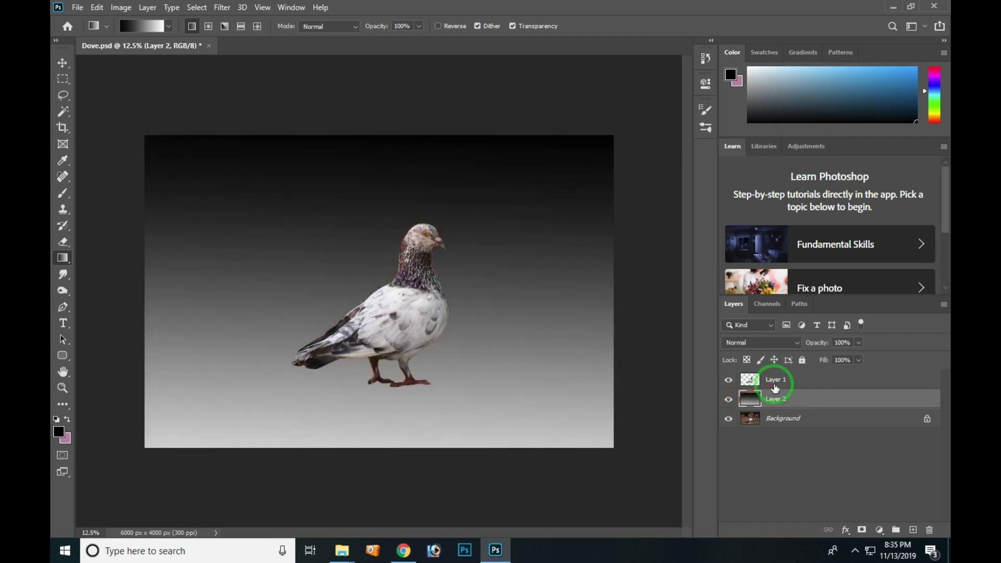
pyautogui.click(777, 382)
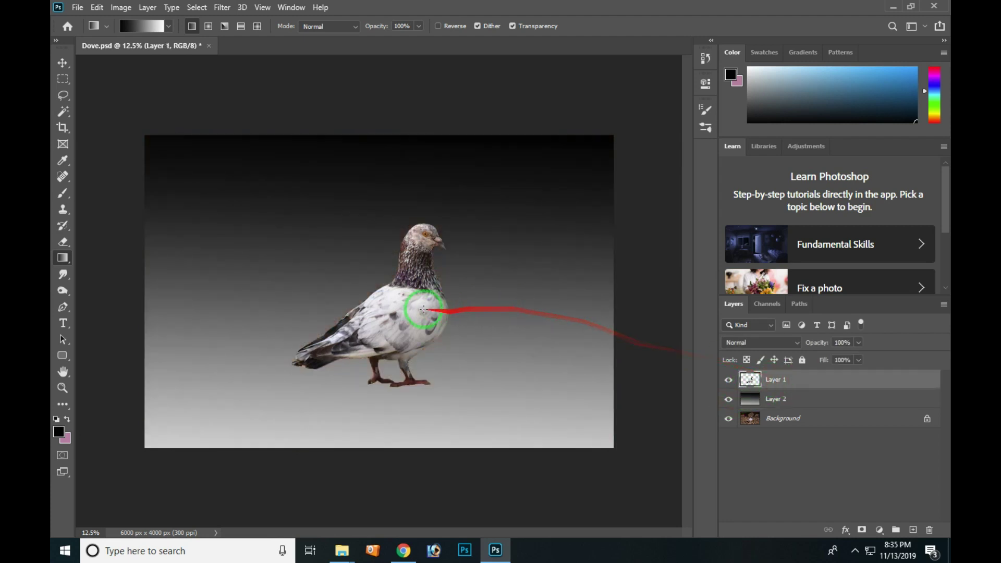
pyautogui.press('c')
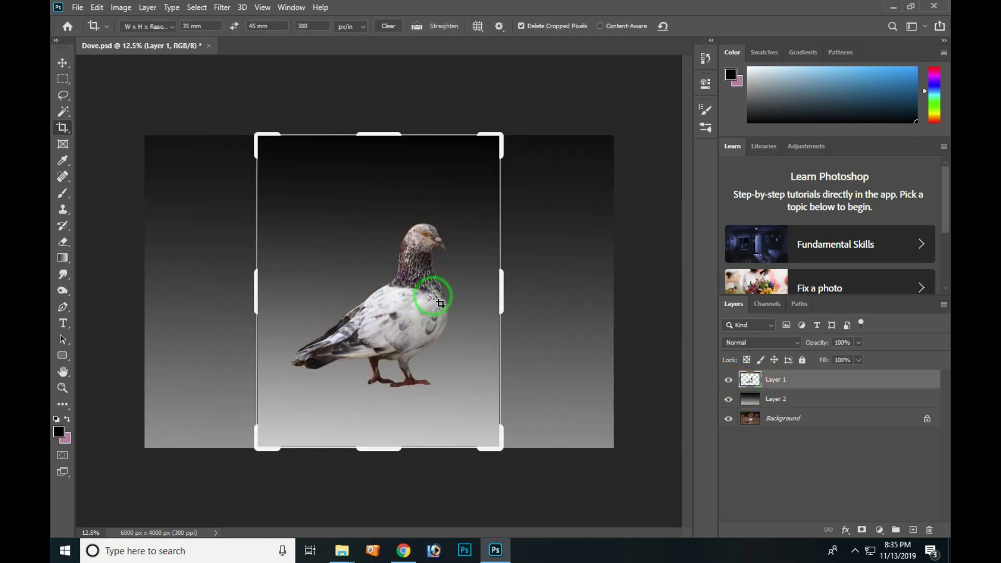
pyautogui.press('z')
pyautogui.moveTo(459, 293); pyautogui.dragTo(434, 326)
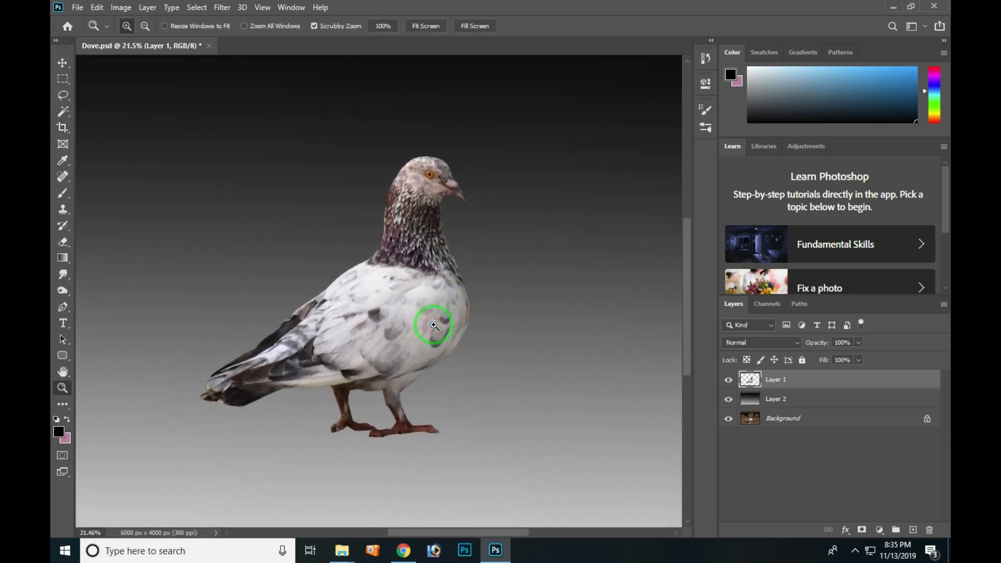
# Give the dove a Color Overlay of grey a1a1a2 sampled from the gradient.
pyautogui.press('l')
pyautogui.hotkey('alt', 'l')
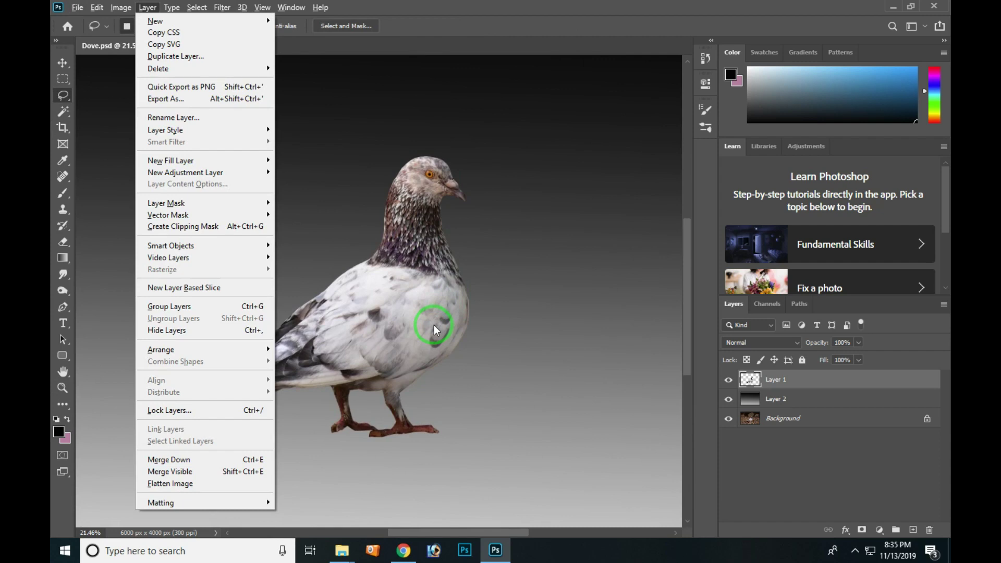
pyautogui.press('y')
pyautogui.press('v')
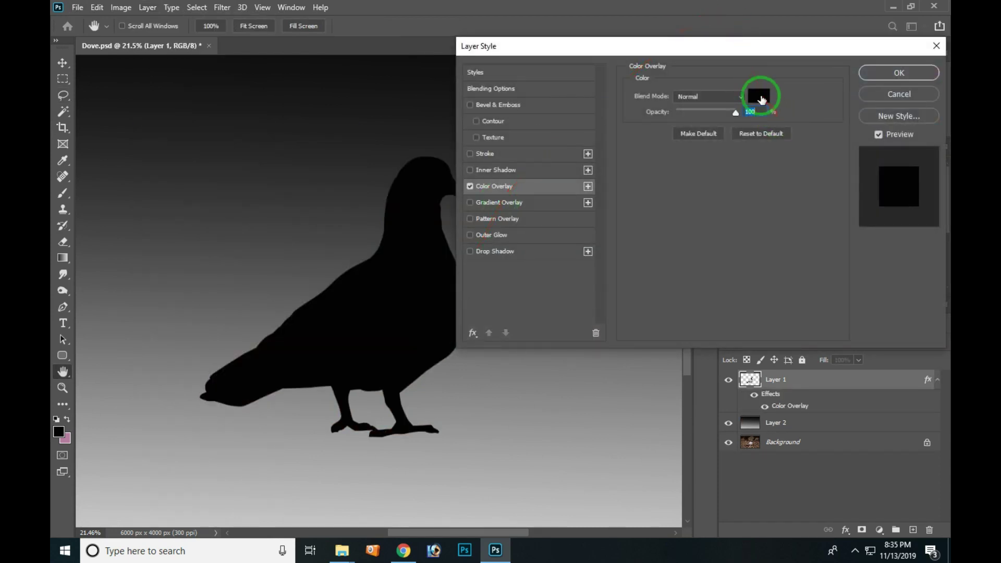
pyautogui.click(759, 96)
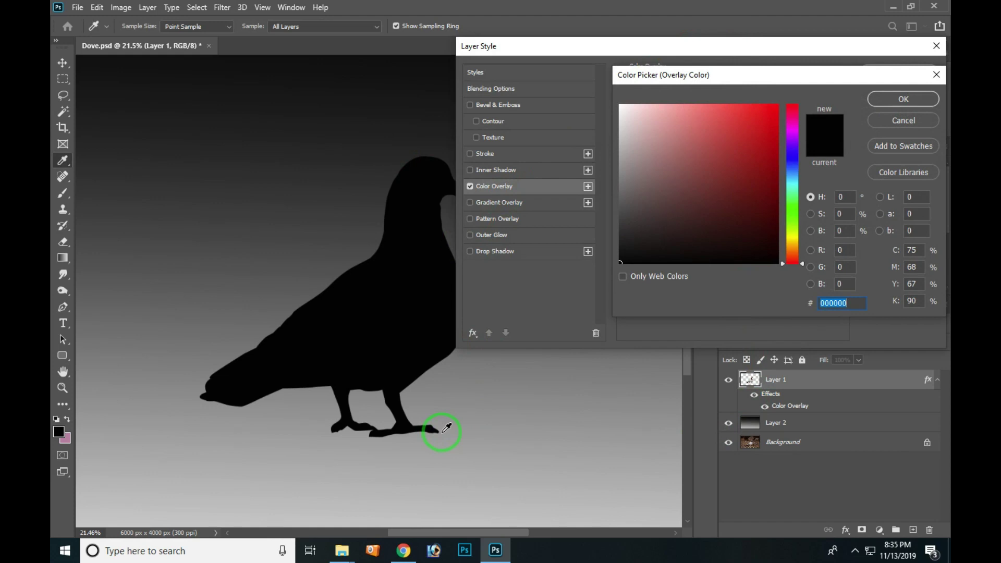
pyautogui.moveTo(446, 428); pyautogui.dragTo(549, 236)
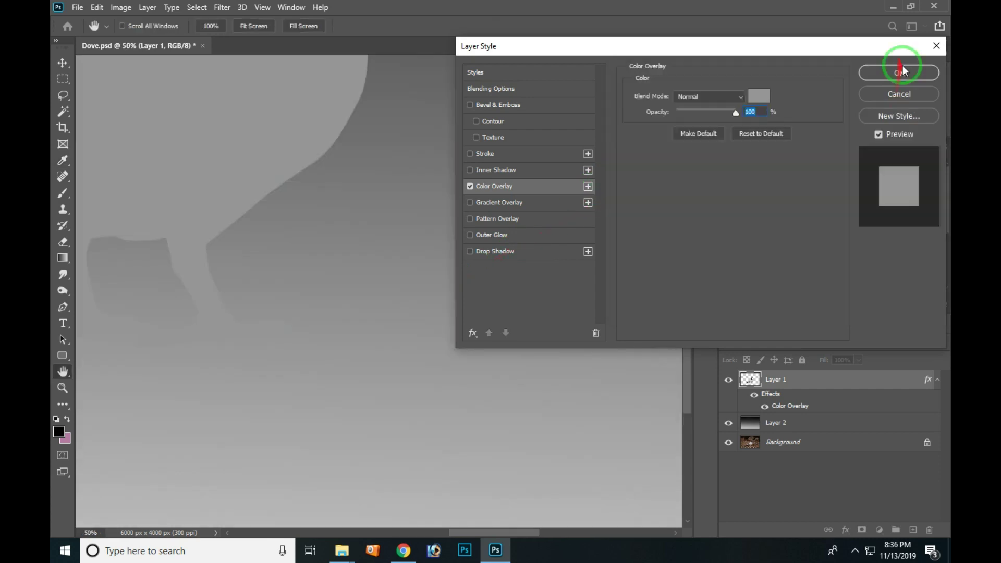
pyautogui.click(907, 74)
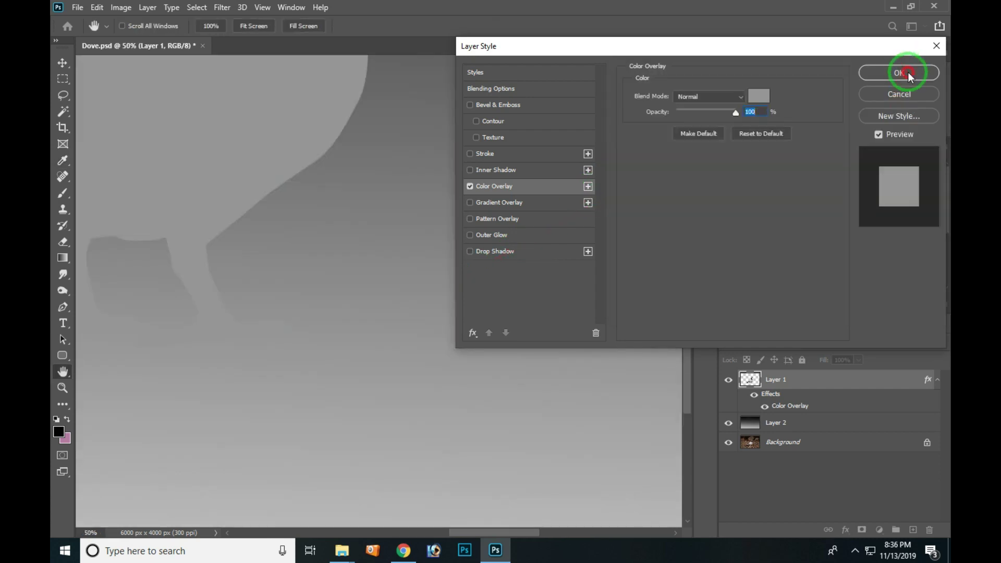
pyautogui.hotkey('ctrl', '0')
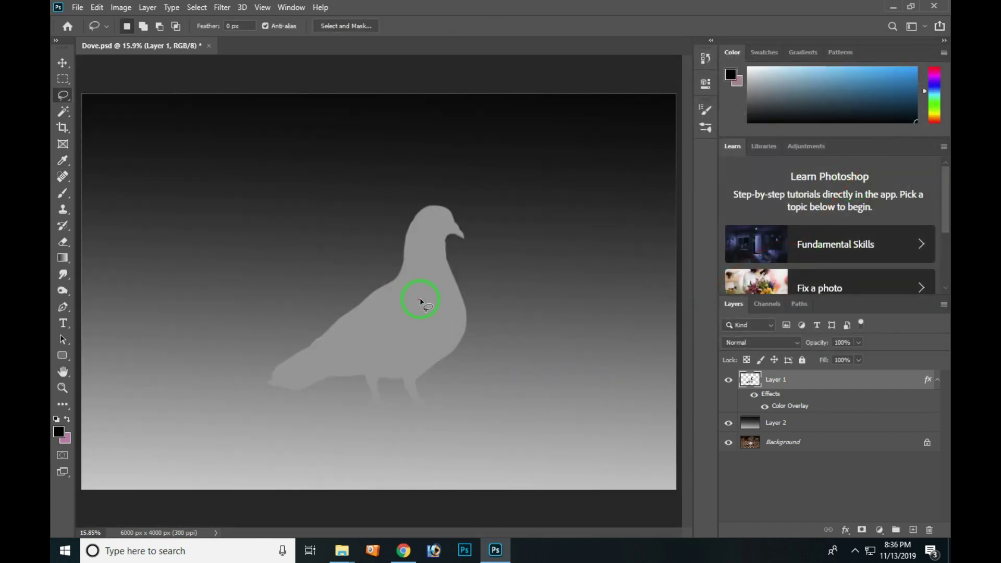
# Hide gradient Layer 2 and silhouette Layer 1, leaving only the original dove photo visible.
pyautogui.press('g')
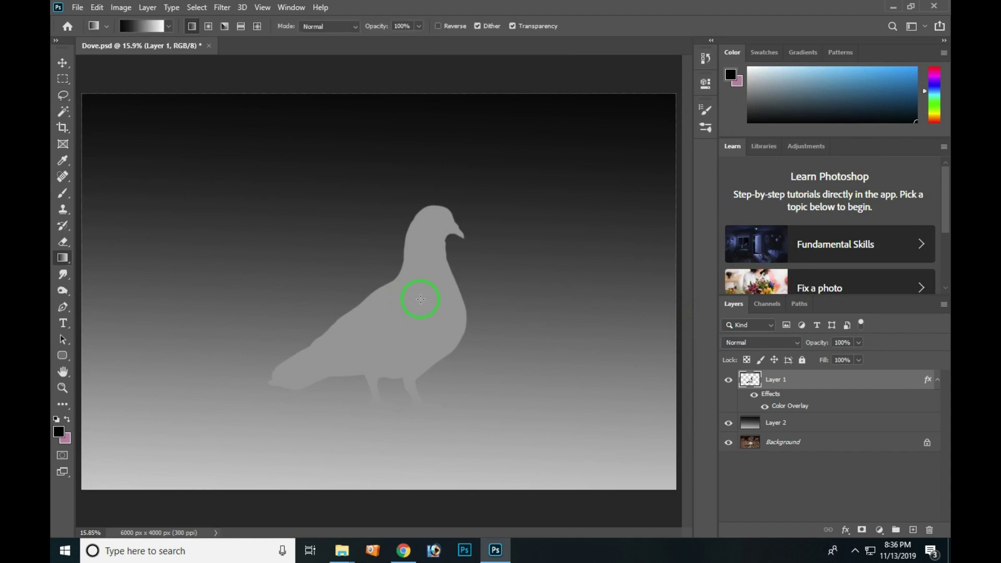
pyautogui.click(729, 423)
pyautogui.click(729, 381)
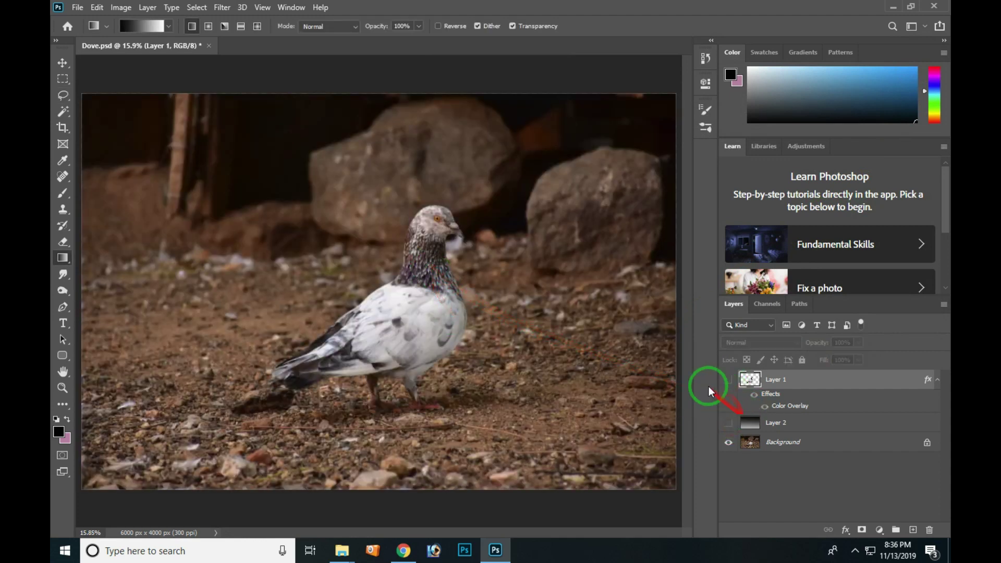
pyautogui.press('v')
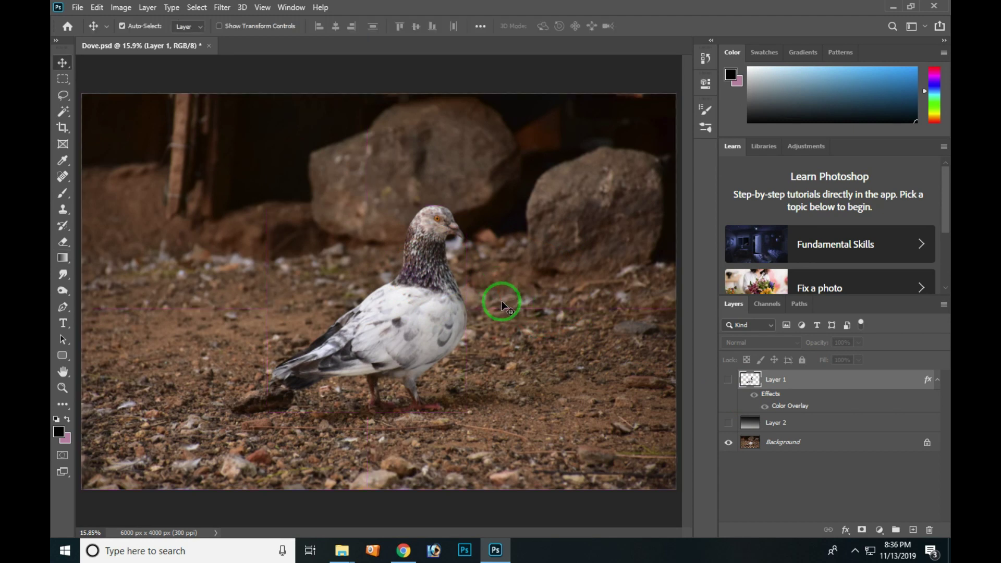
# Save the plain dove photo to the Desktop as a quality-12 JPEG named Dove.
pyautogui.hotkey('ctrl', 'shift', 's')
pyautogui.click(594, 382)
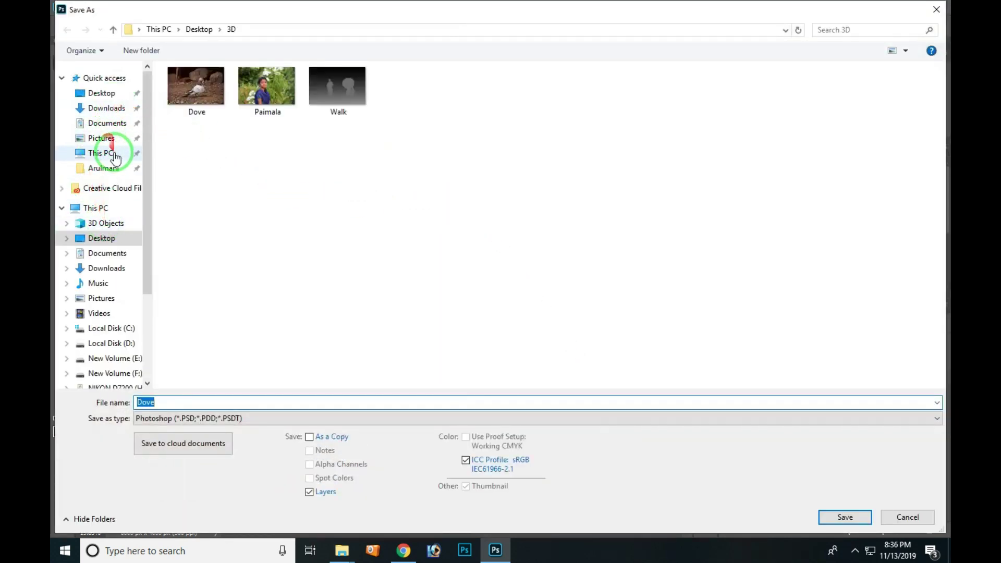
pyautogui.click(102, 93)
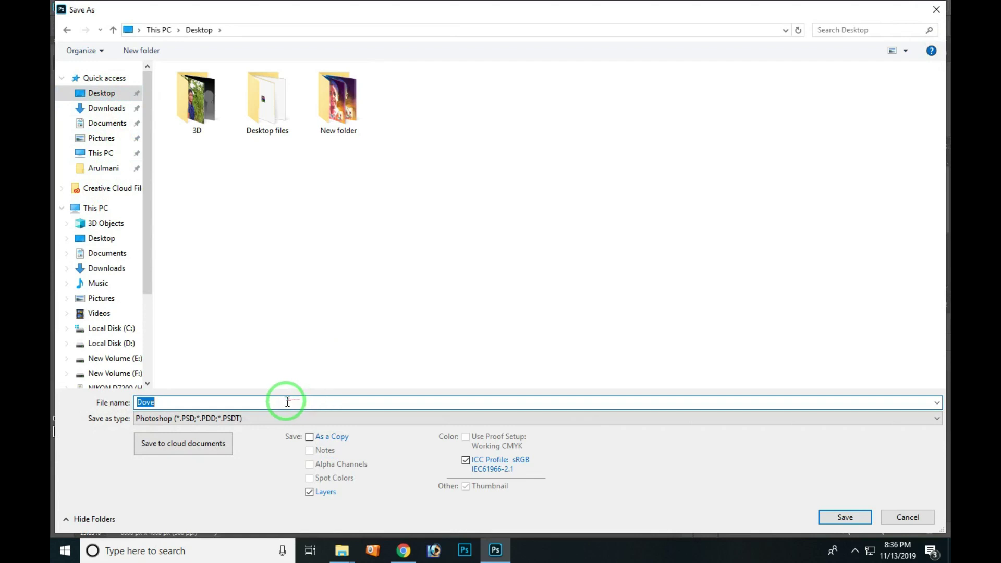
pyautogui.click(252, 419)
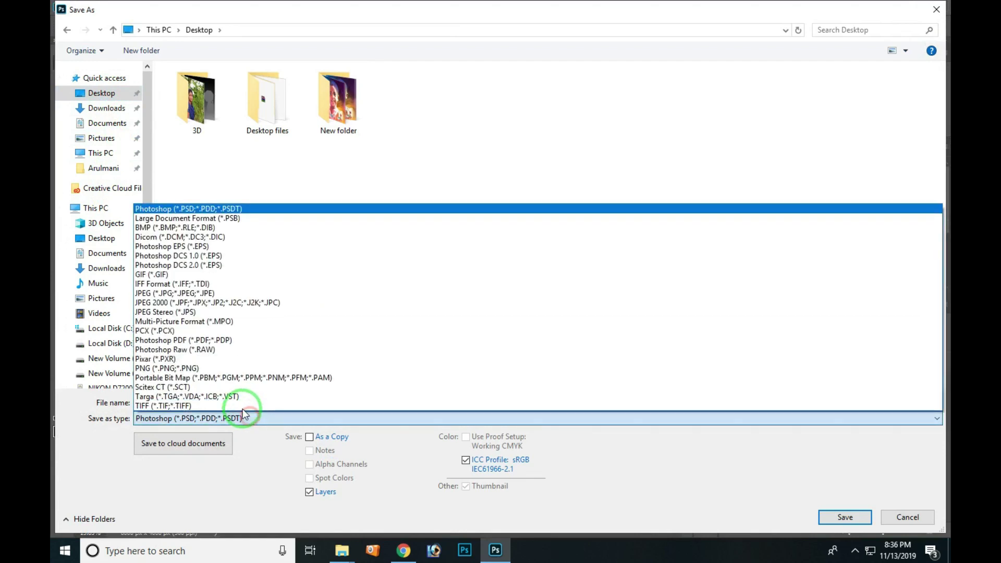
pyautogui.click(235, 285)
pyautogui.click(258, 418)
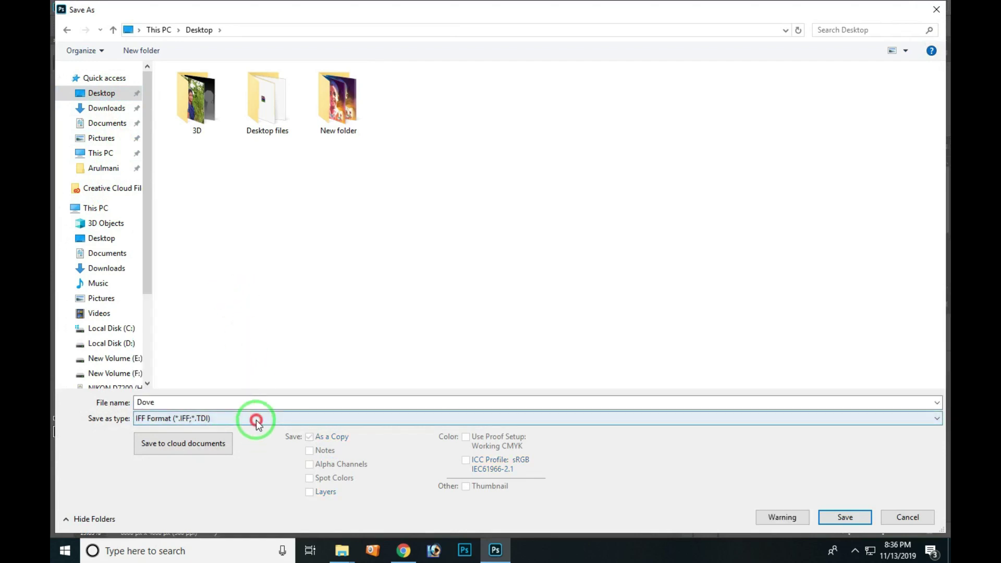
pyautogui.click(218, 293)
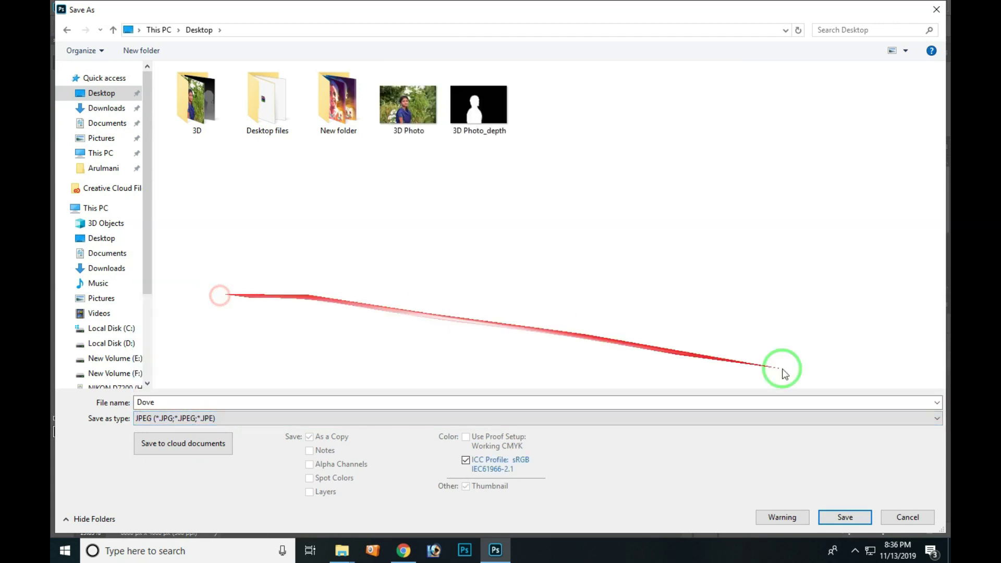
pyautogui.click(845, 516)
pyautogui.click(559, 131)
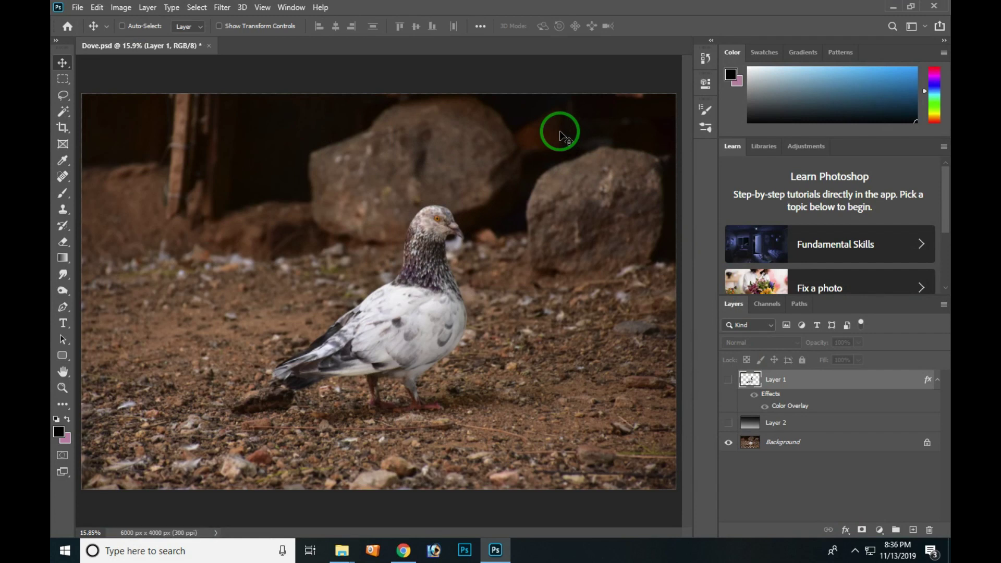
# Show the silhouette and gradient layers and start a JPEG Save As to the Desktop.
pyautogui.click(729, 380)
pyautogui.click(729, 422)
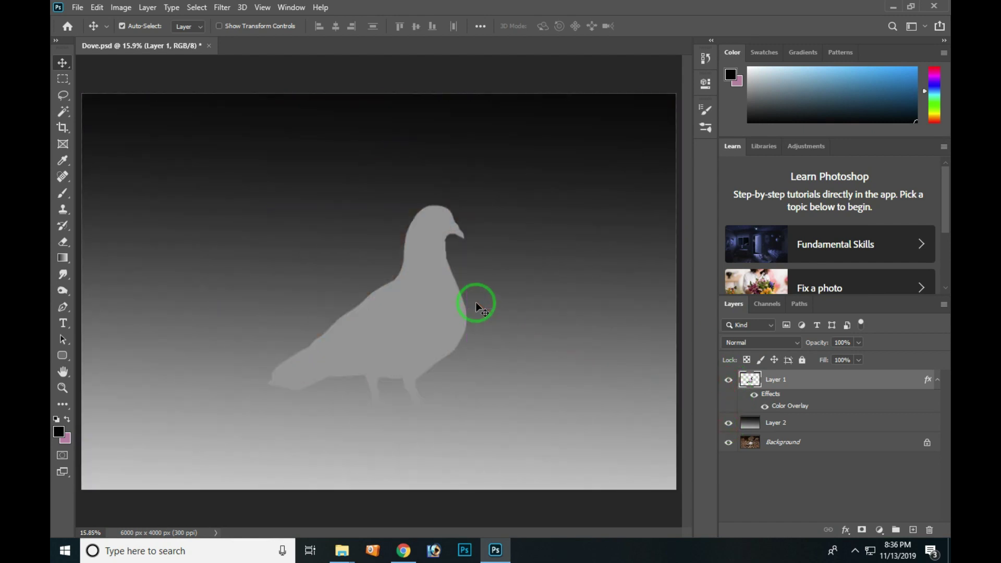
pyautogui.hotkey('ctrl', 'shift', 's')
pyautogui.click(559, 383)
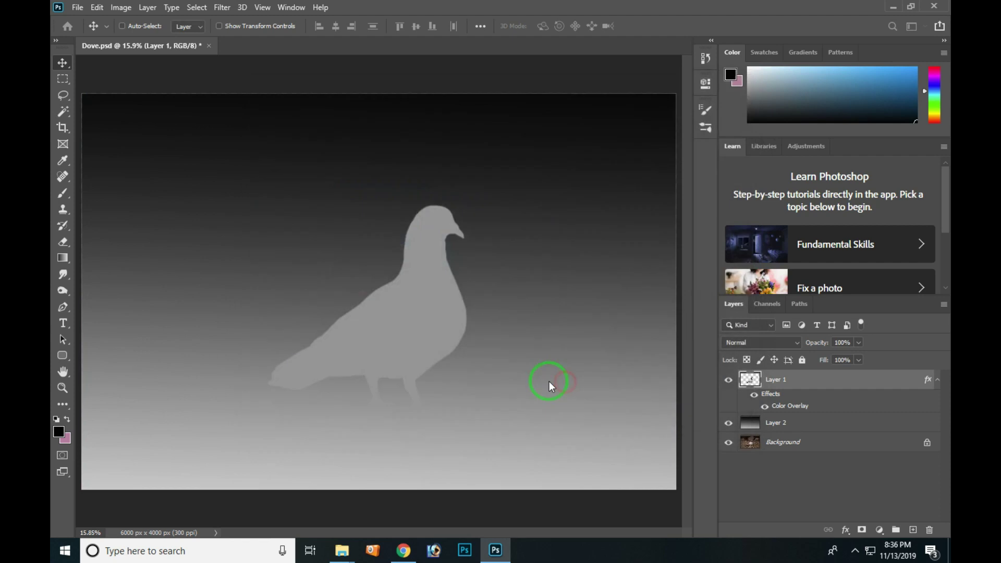
pyautogui.click(102, 93)
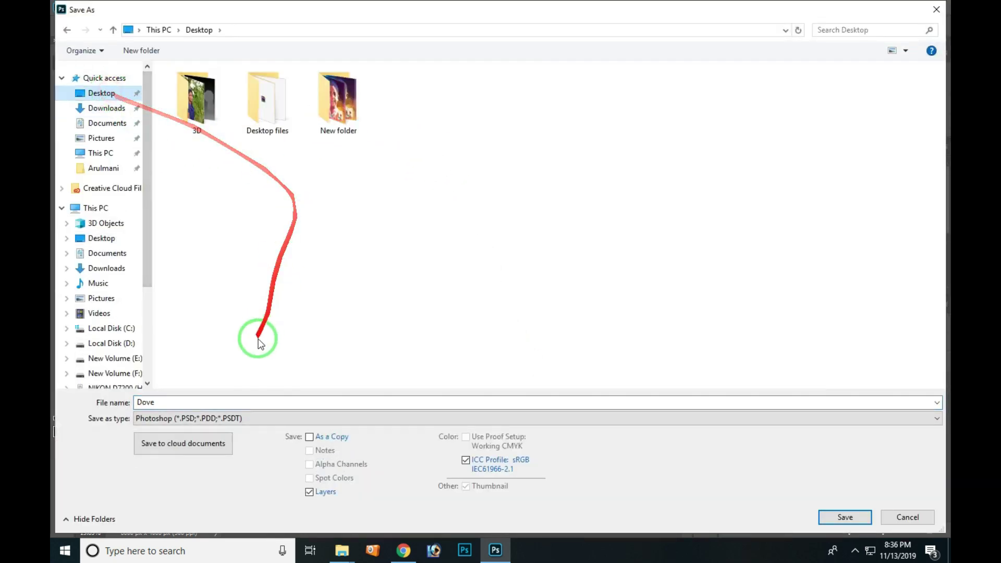
pyautogui.click(239, 419)
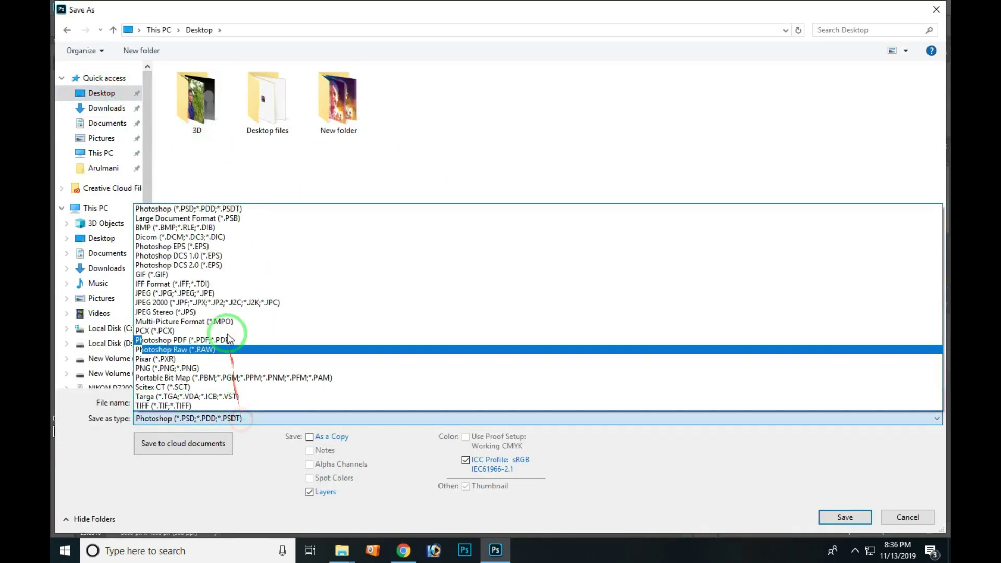
pyautogui.click(232, 293)
# Name the file Dove_depth and save it as a JPEG.
pyautogui.click(548, 107)
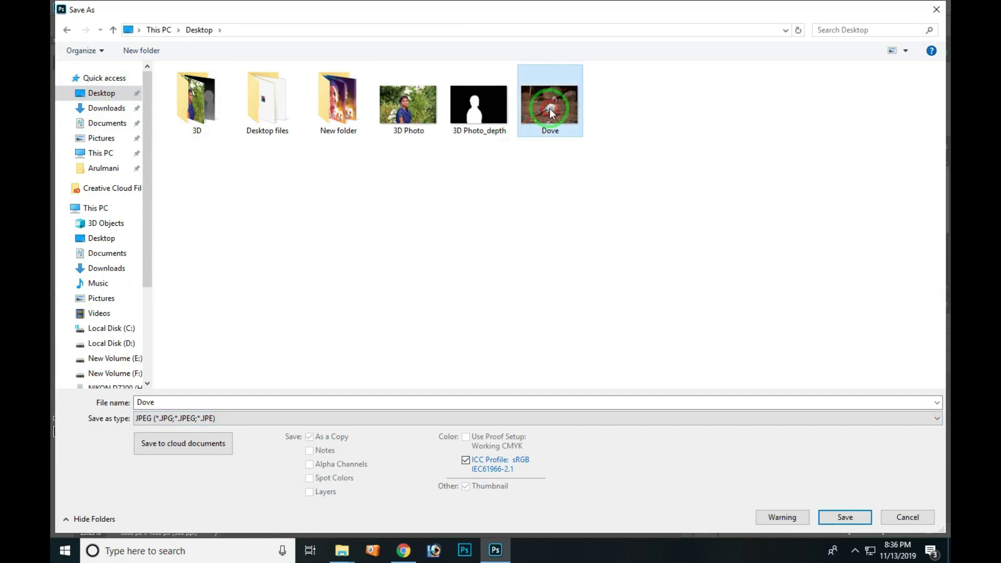
pyautogui.click(205, 399)
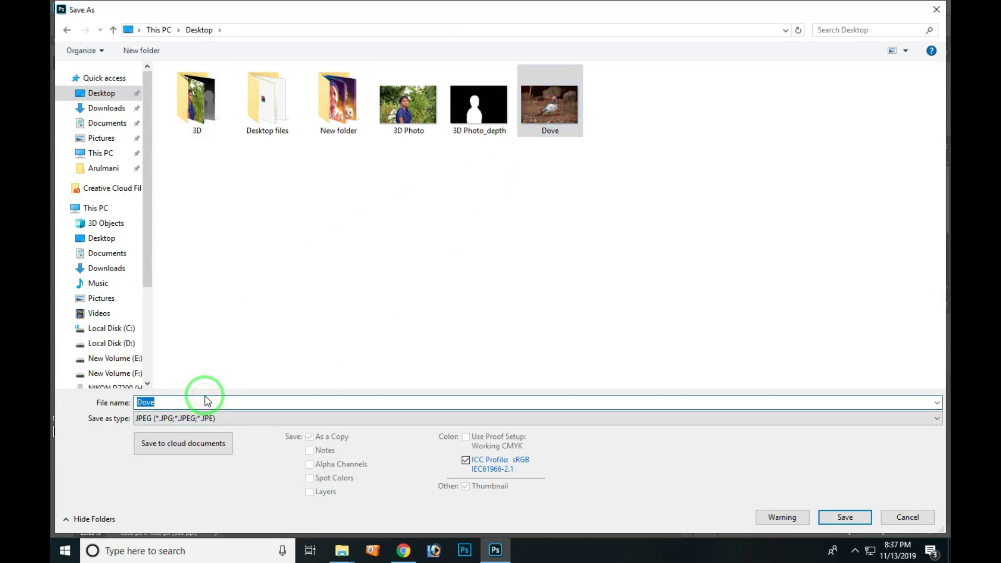
pyautogui.click(204, 402)
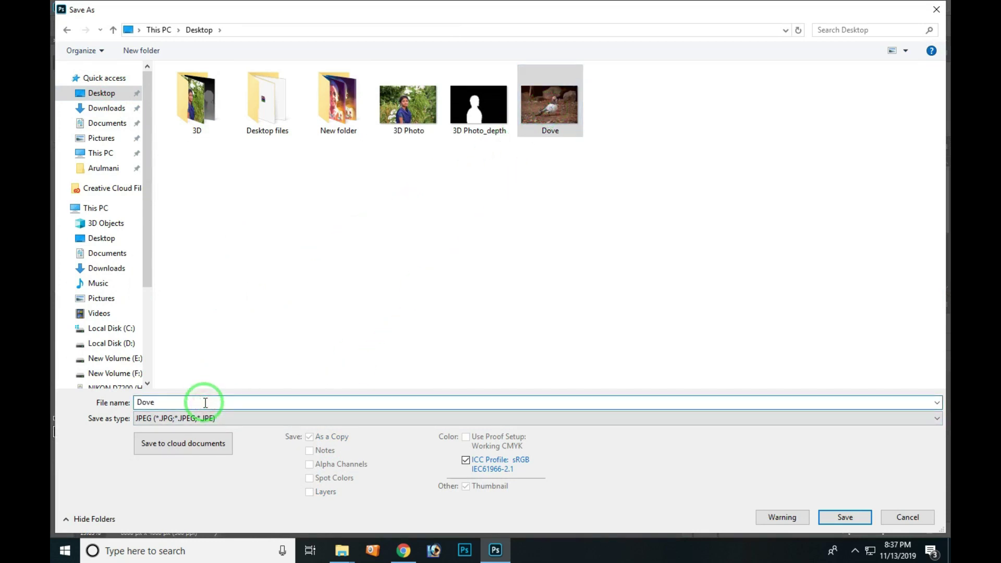
pyautogui.write('_depth')
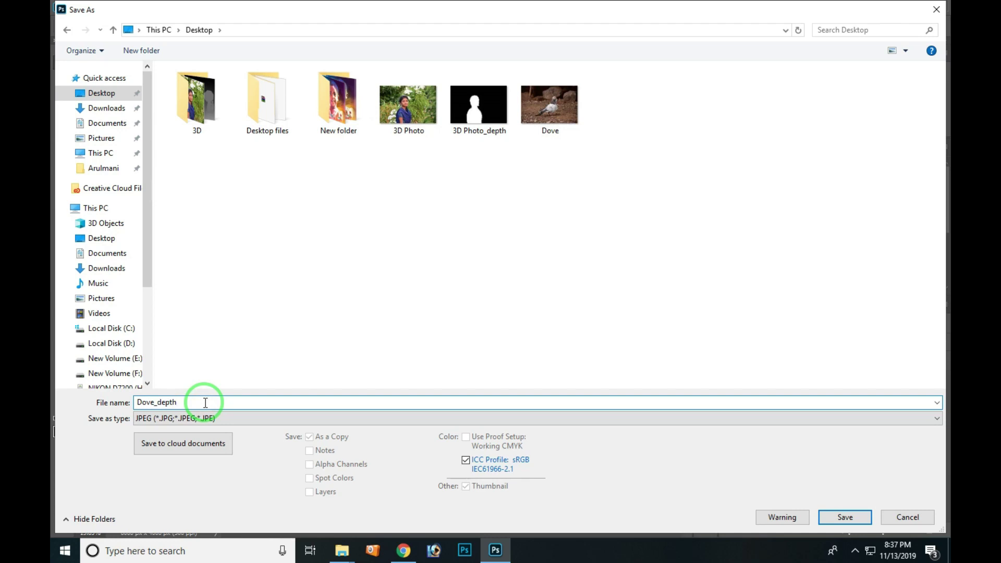
pyautogui.click(847, 519)
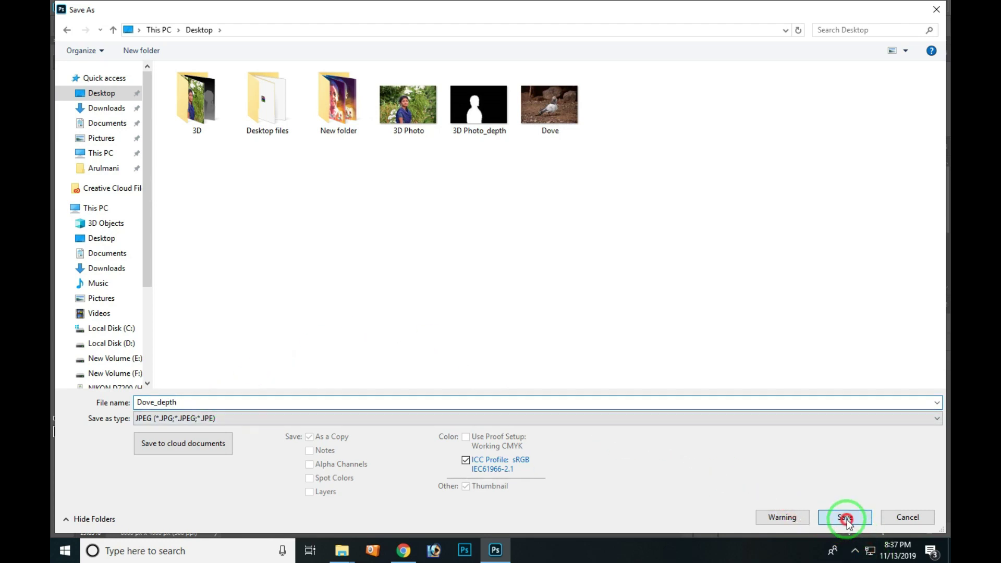
pyautogui.click(559, 128)
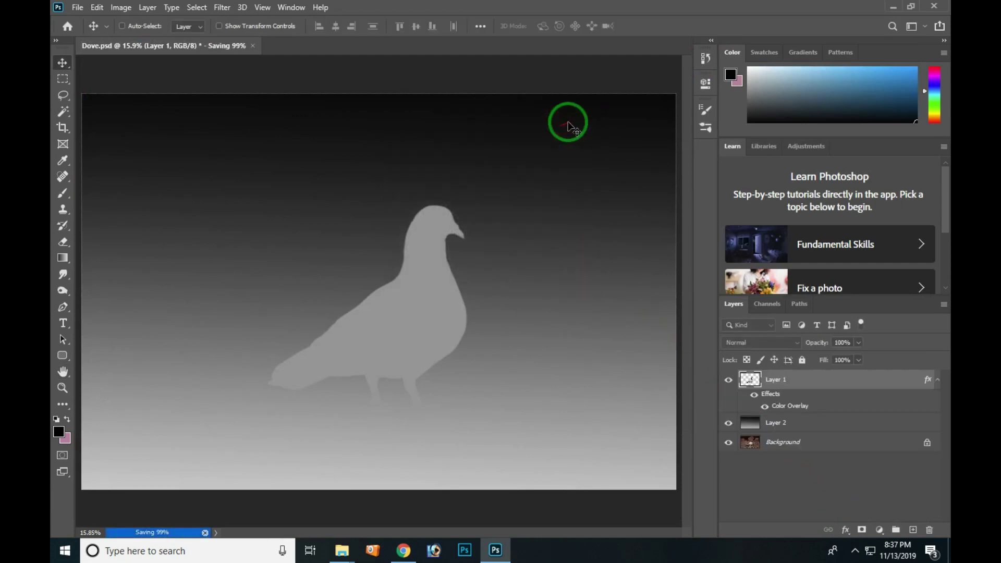
# Minimize Photoshop and bring up the Facebook profile page in Chrome.
pyautogui.click(893, 7)
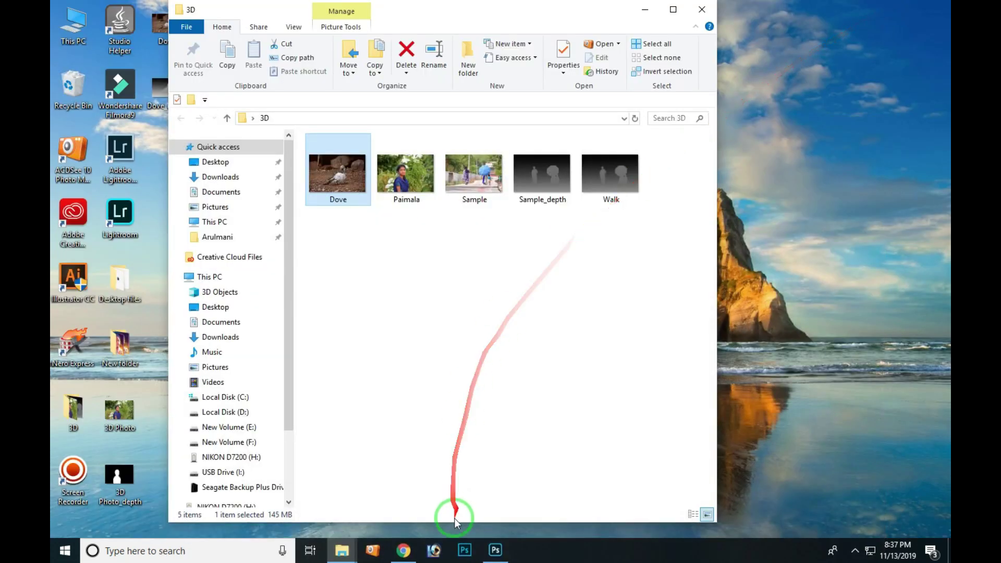
pyautogui.click(404, 550)
pyautogui.click(91, 10)
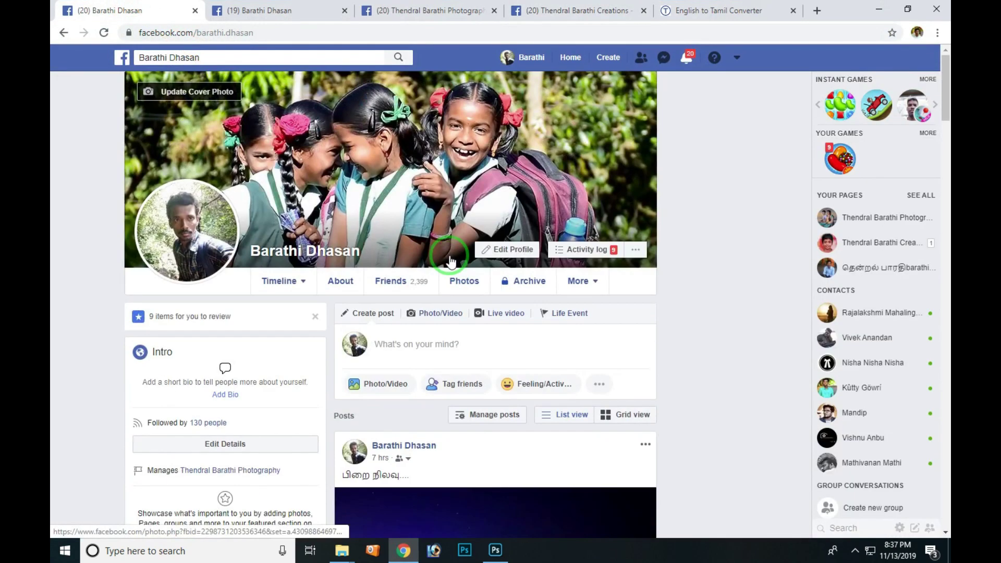
# Attach both Dove and Dove_depth images to a new Photo/Video post.
pyautogui.click(385, 384)
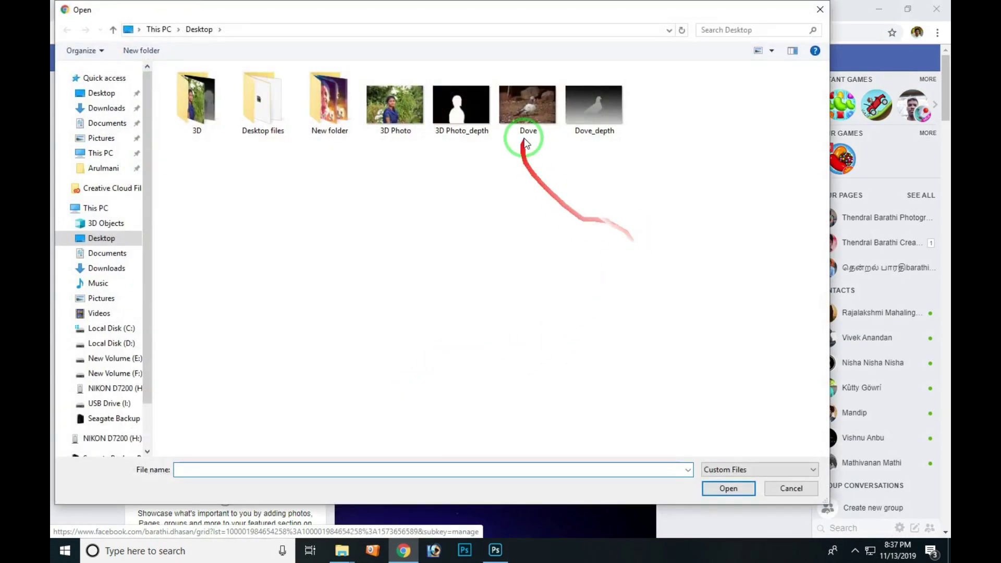
pyautogui.click(526, 112)
pyautogui.keyDown('ctrl'); pyautogui.click(603, 115); pyautogui.keyUp('ctrl')
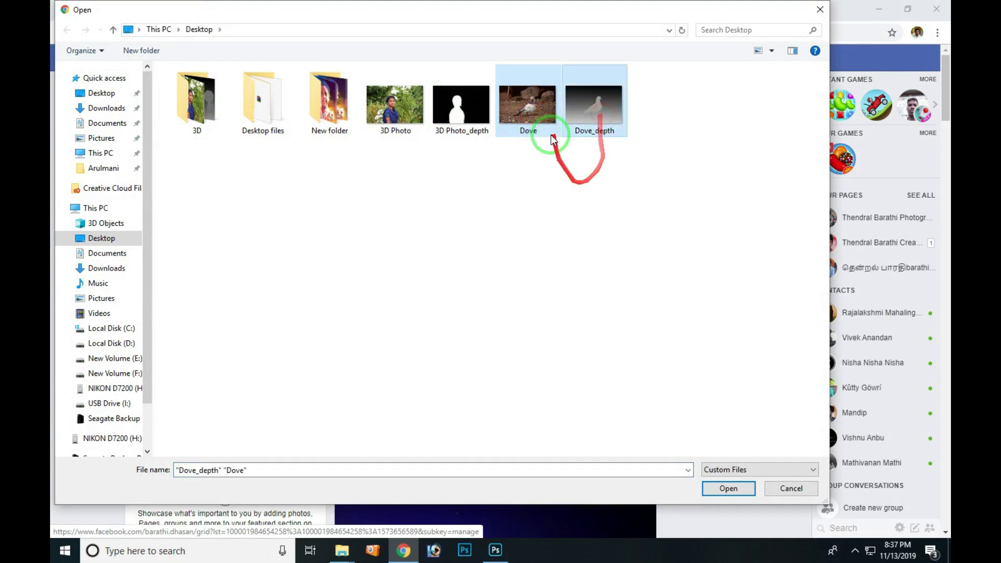
pyautogui.click(728, 489)
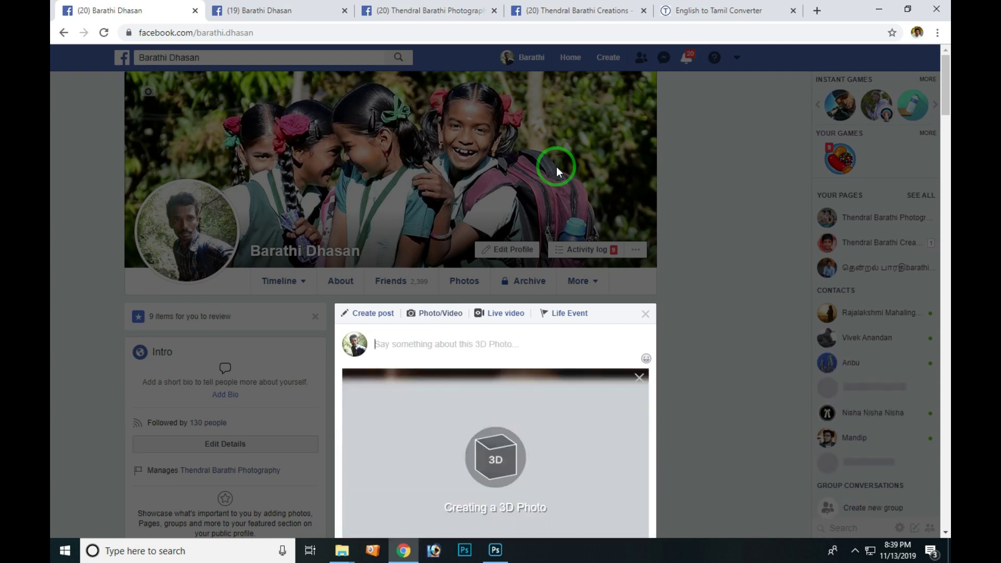
# Let Facebook finish creating the dove 3D Photo, then focus the 'Say something' caption box.
pyautogui.scroll(-3, 438, 272)
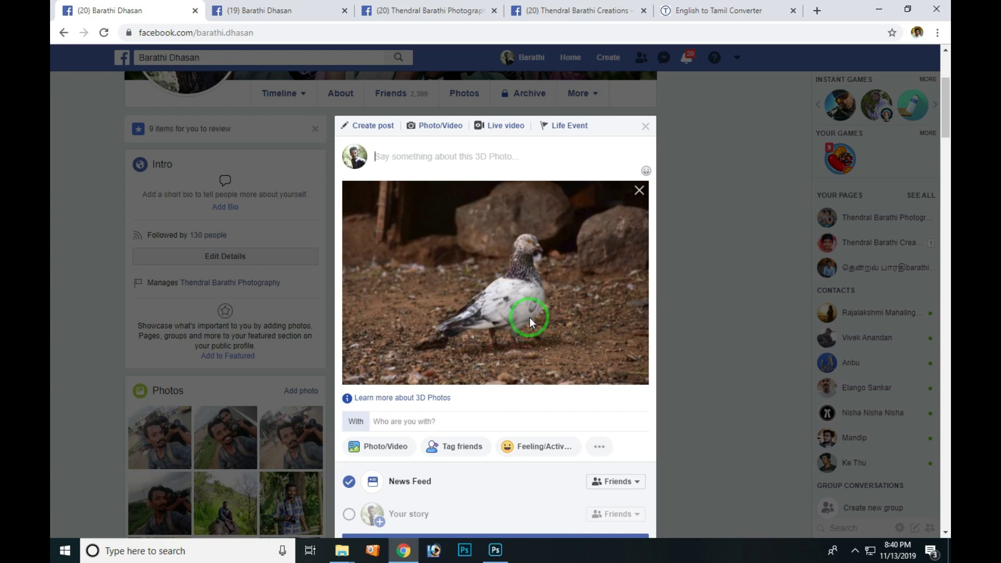
pyautogui.click(467, 154)
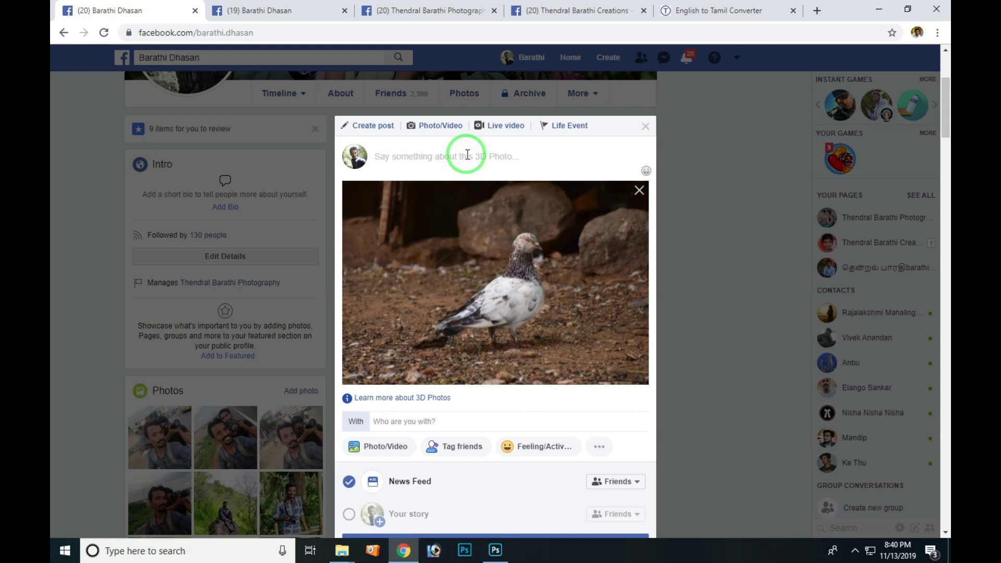
# Post the dove 3D photo with caption '3D photo' and open it in the viewer.
pyautogui.write('3D photo')
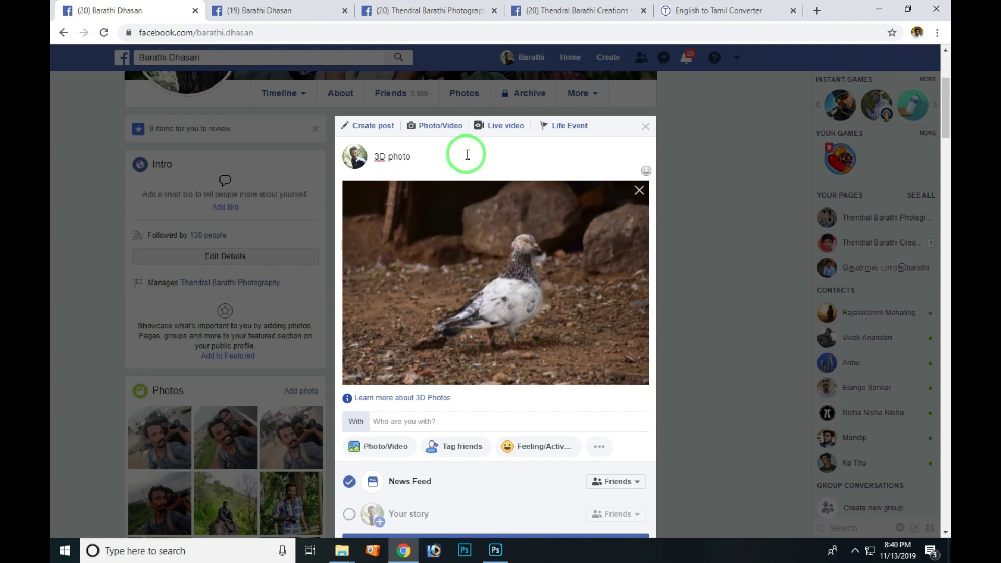
pyautogui.scroll(-4, 619, 253)
pyautogui.click(532, 357)
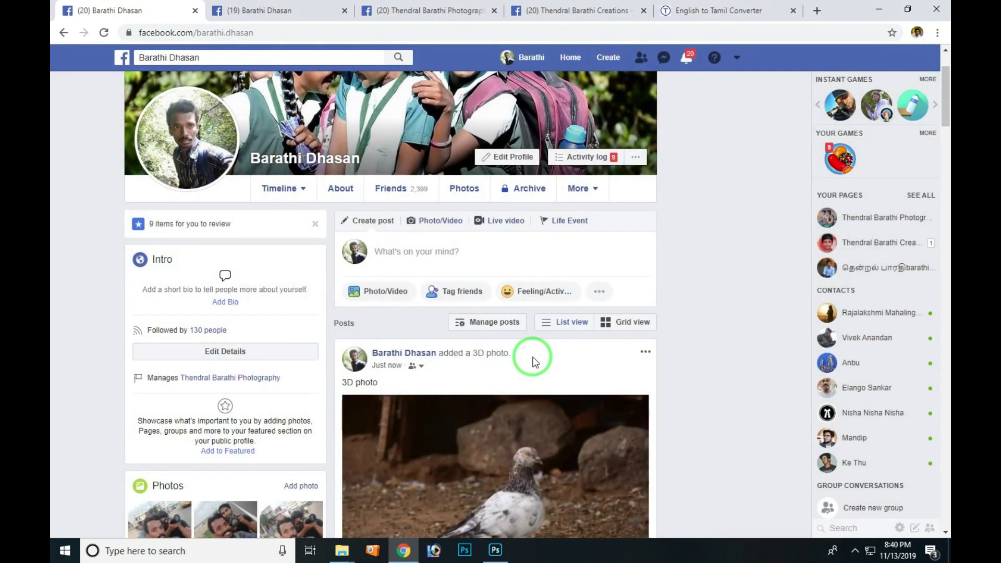
pyautogui.scroll(-5, 533, 360)
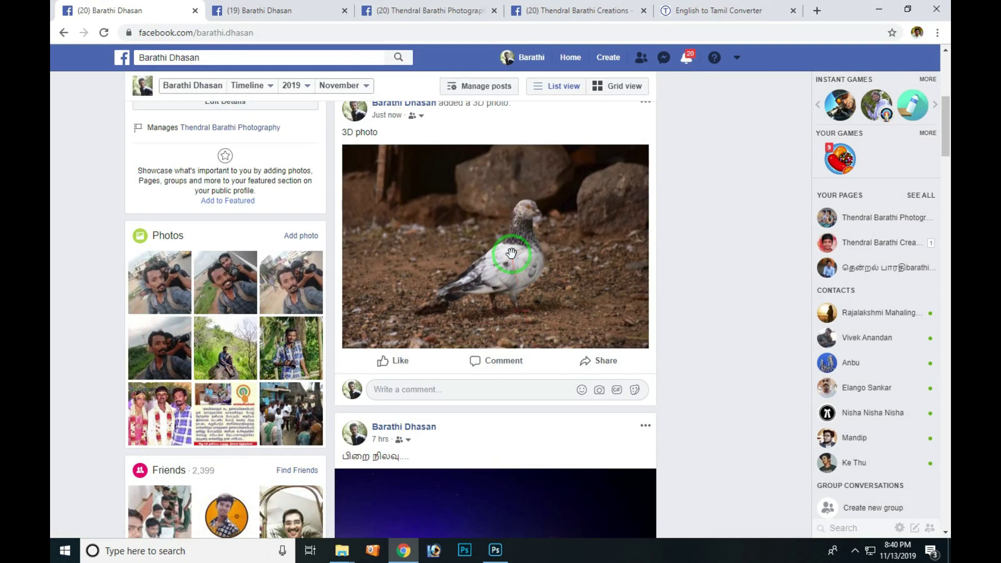
pyautogui.click(511, 254)
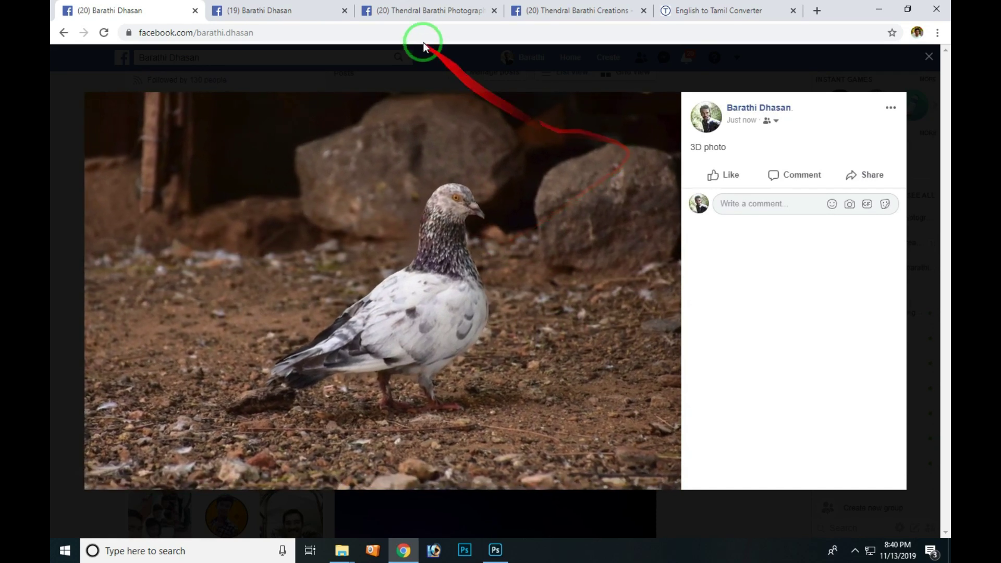
# On the photography Creations page, open the 'Happy Wedding' bride 3D photo full-size.
pyautogui.click(415, 10)
pyautogui.click(569, 10)
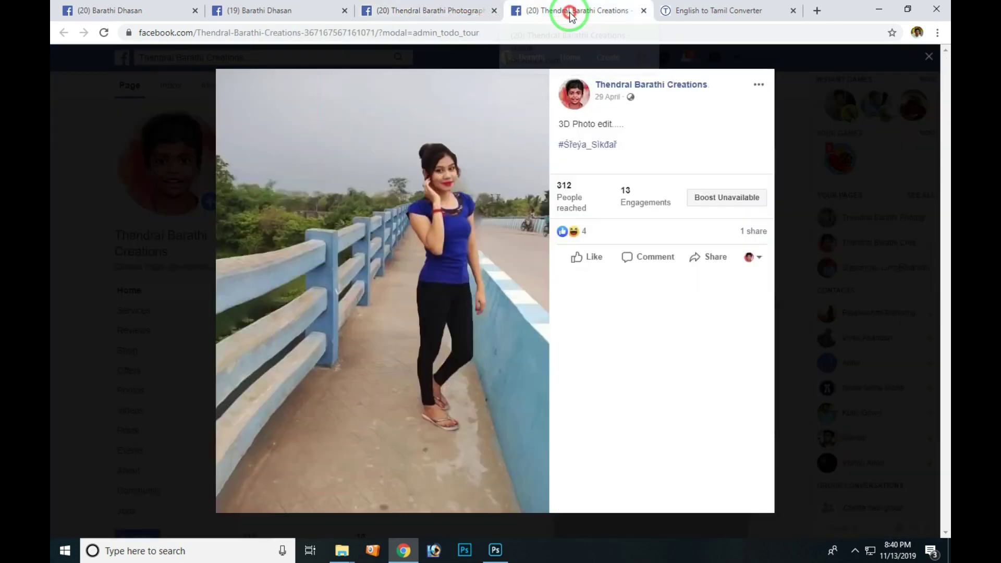
pyautogui.press('Escape')
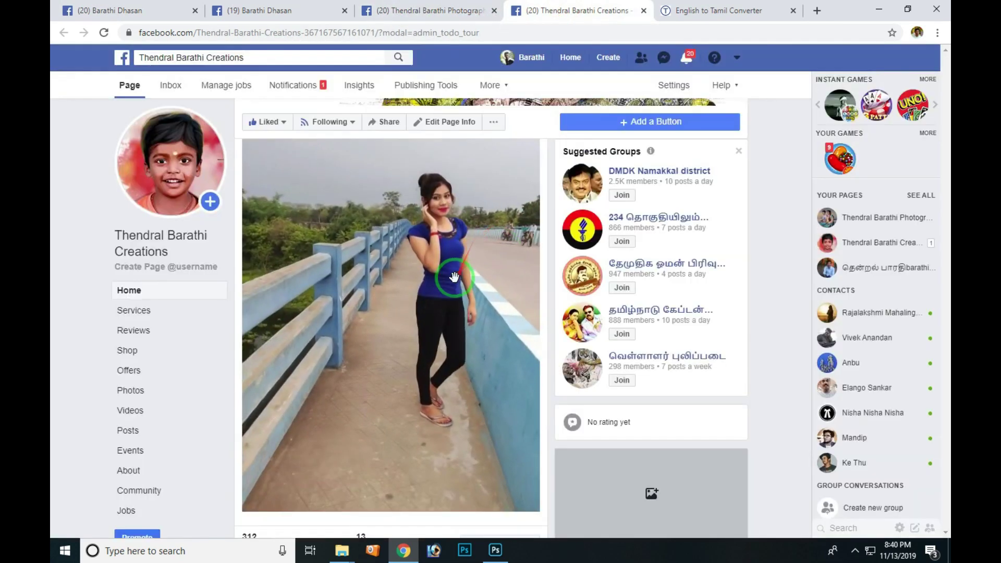
pyautogui.scroll(-3, 453, 280)
pyautogui.scroll(-6, 453, 281)
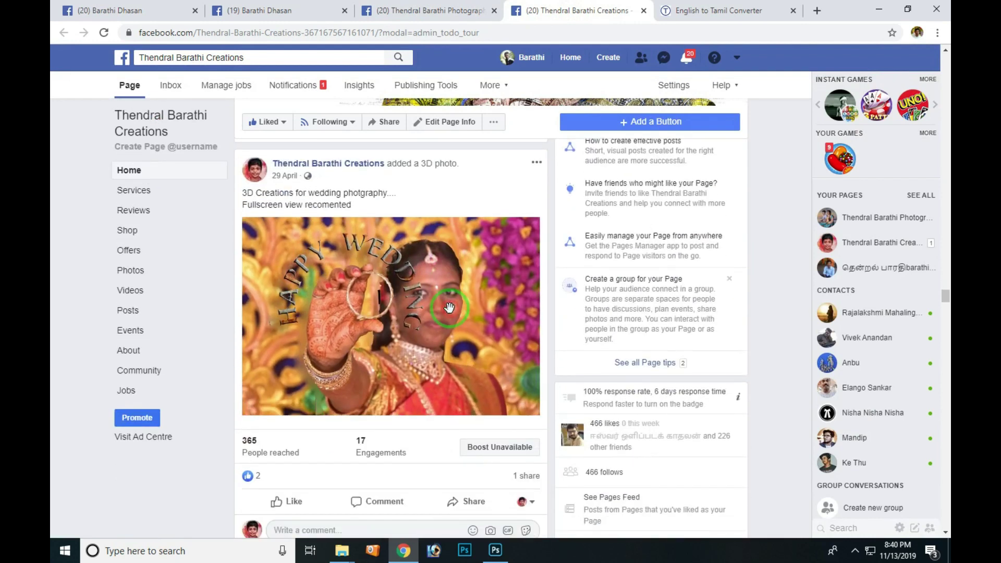
pyautogui.click(455, 303)
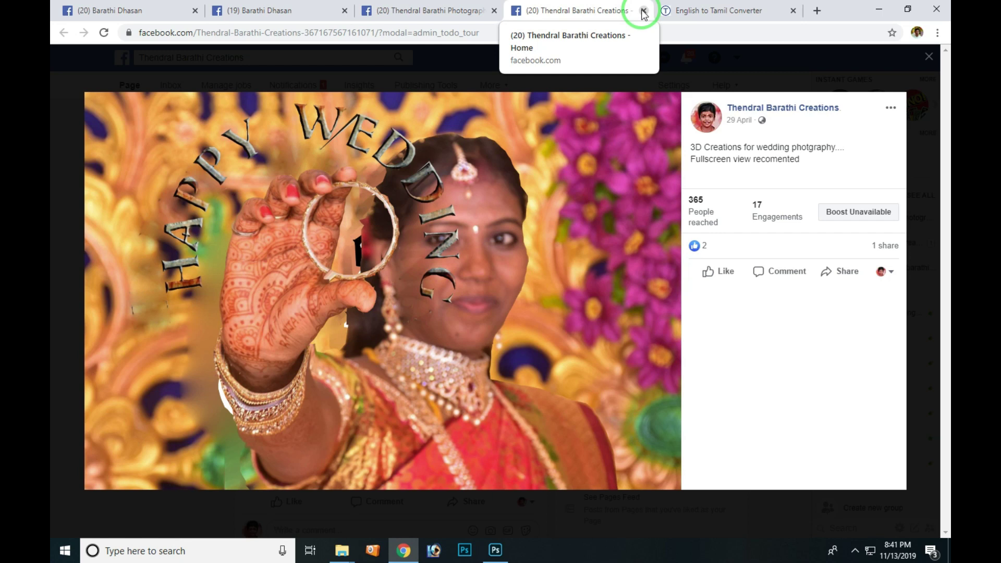
# Close all four Facebook tabs and minimize Chrome, revealing the 3D folder window.
pyautogui.click(644, 11)
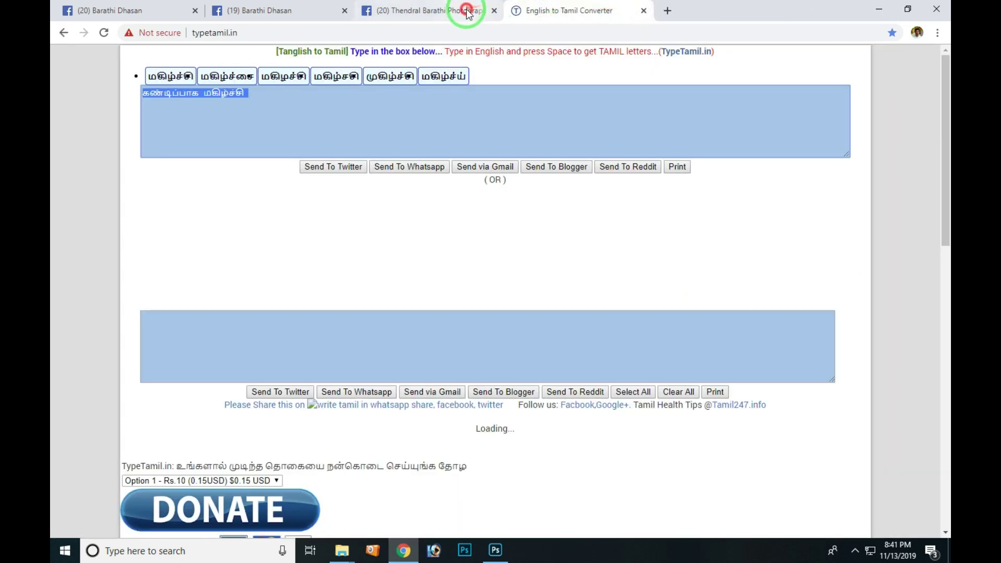
pyautogui.click(491, 11)
pyautogui.click(493, 11)
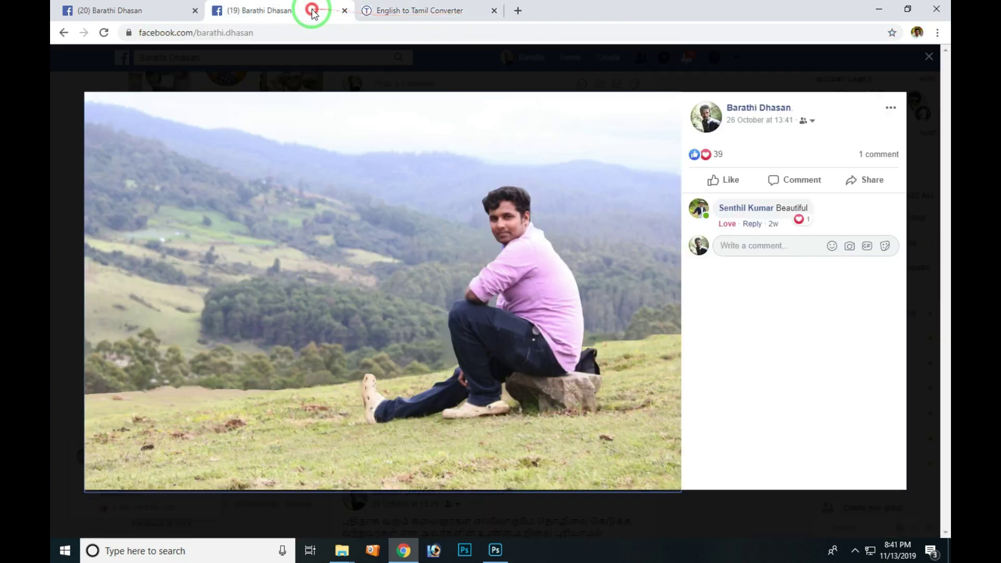
pyautogui.click(344, 10)
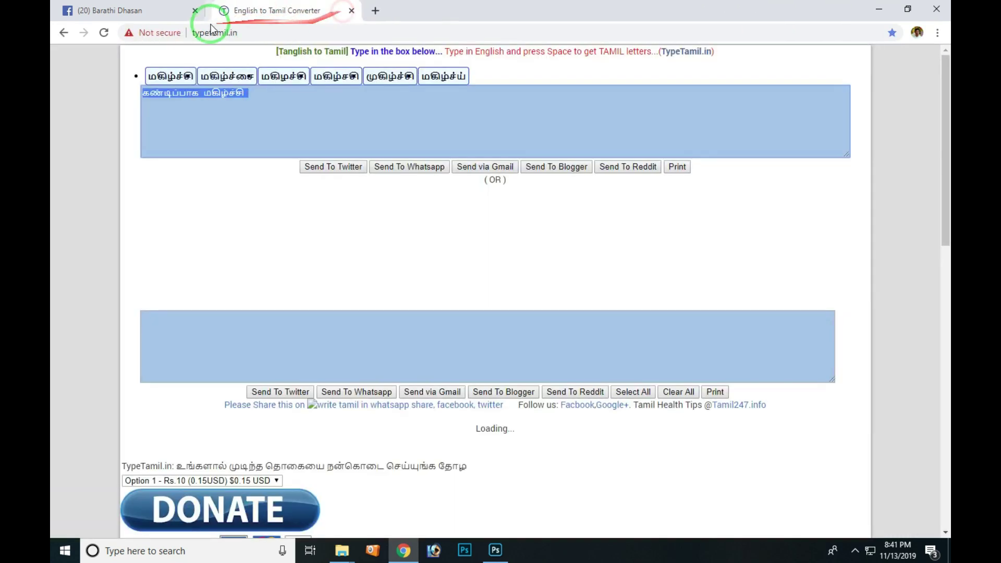
pyautogui.click(173, 19)
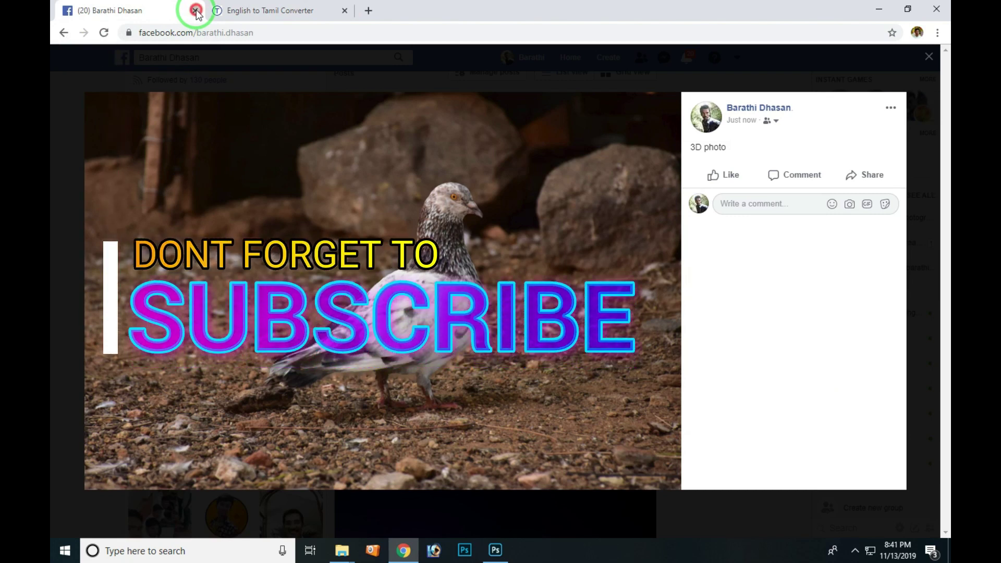
pyautogui.click(196, 10)
pyautogui.click(880, 10)
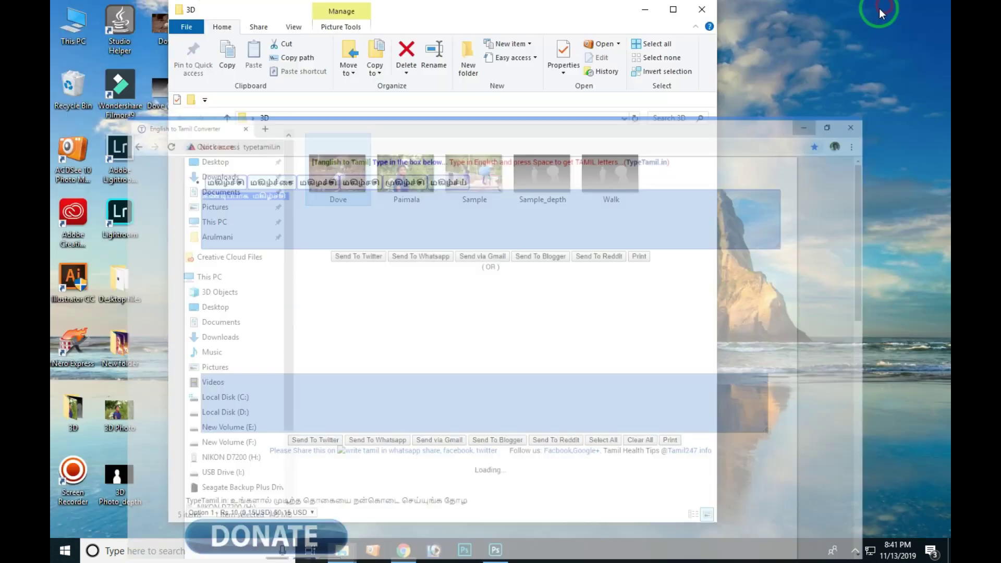